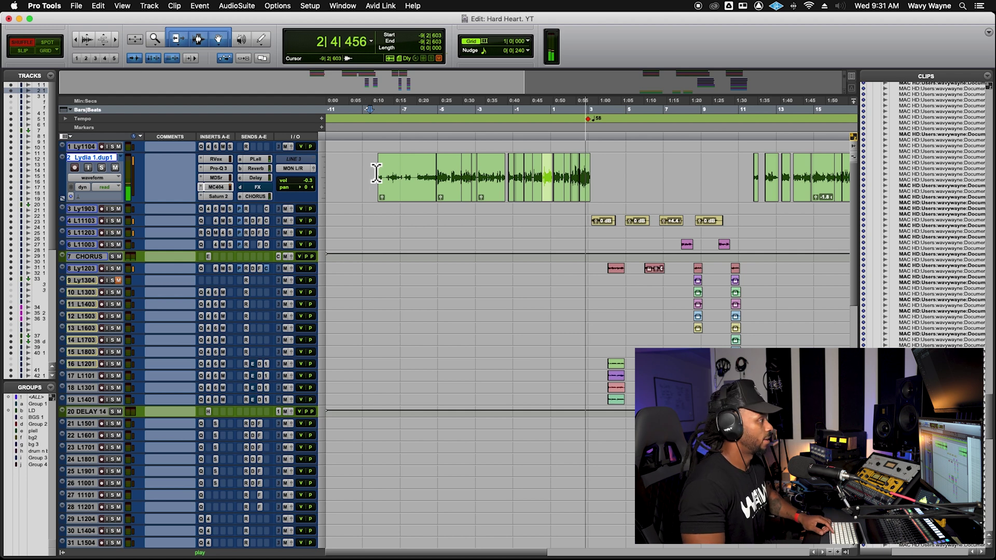
- Increase the height of vocal track 2 and zoom in on its first clip
key(space)
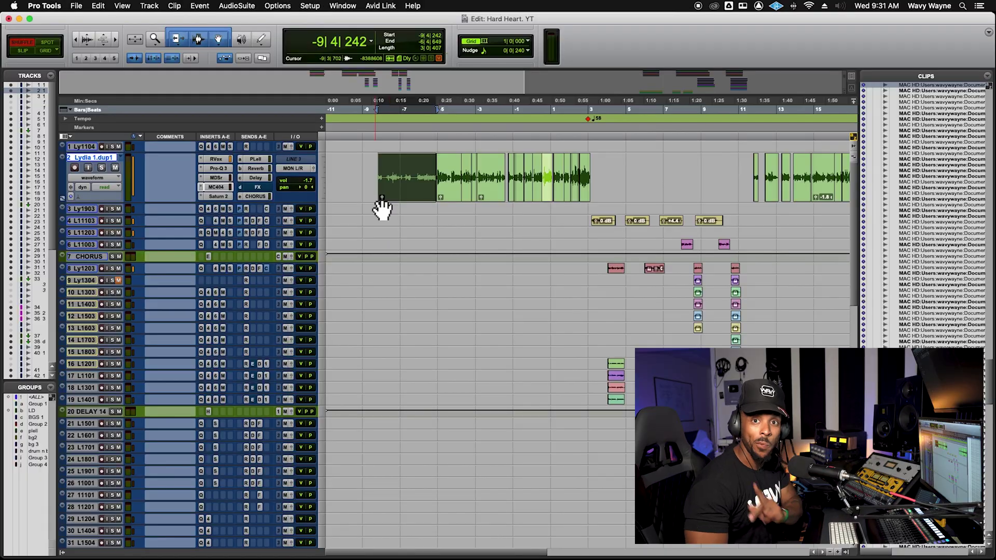
drag(326, 209, 336, 306)
key(super+bracketright)
key(super+bracketright)
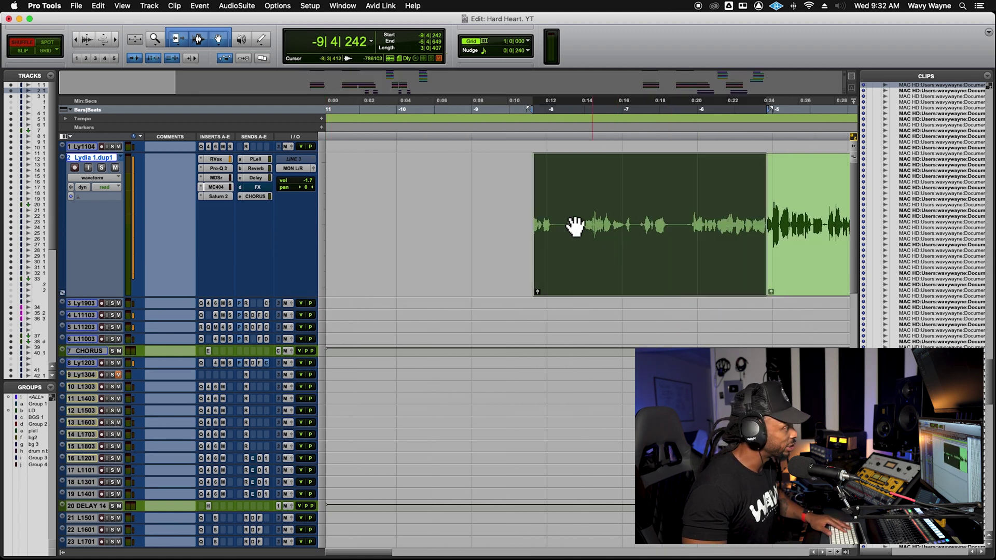
- Solo vocal track 2 and play its opening phrase from just before and inside the first clip
click(526, 202)
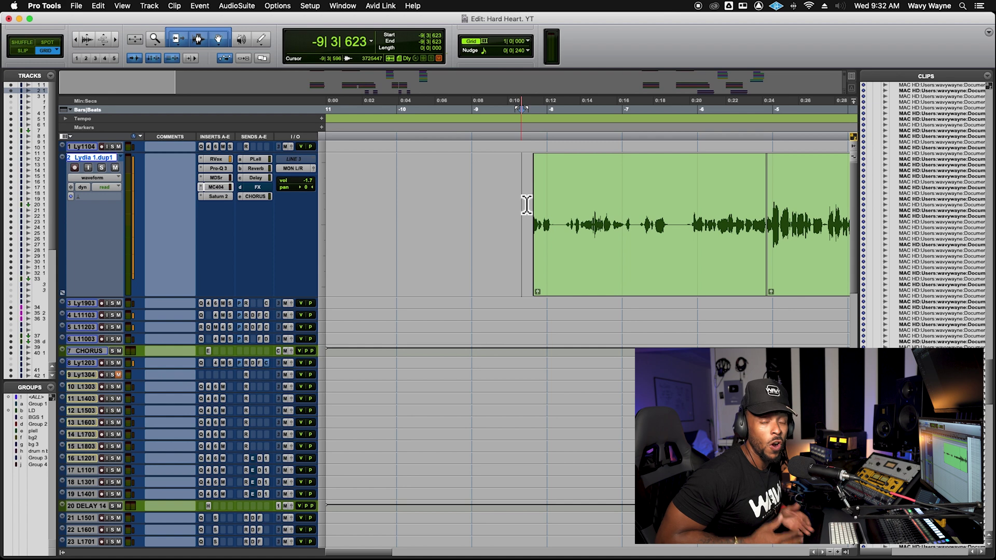
key(space)
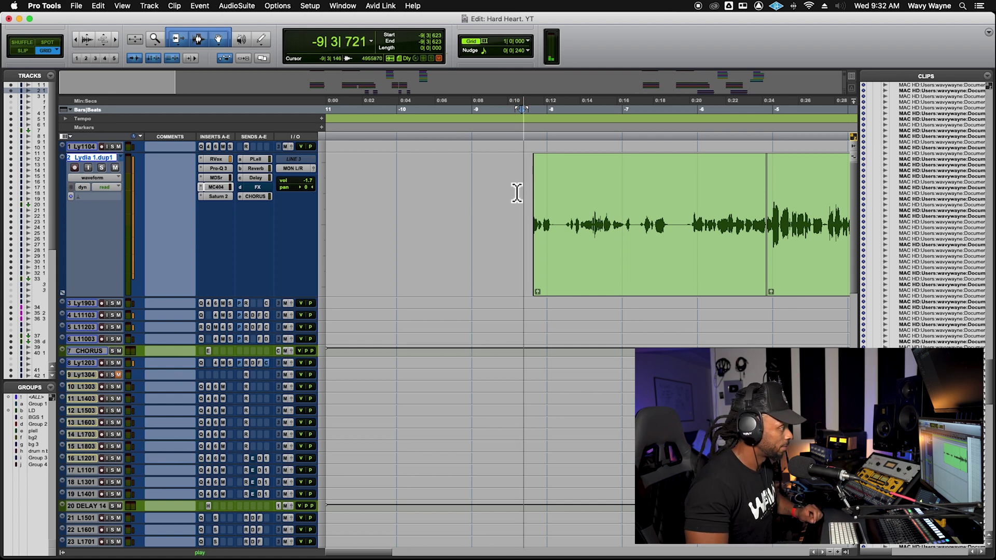
click(554, 198)
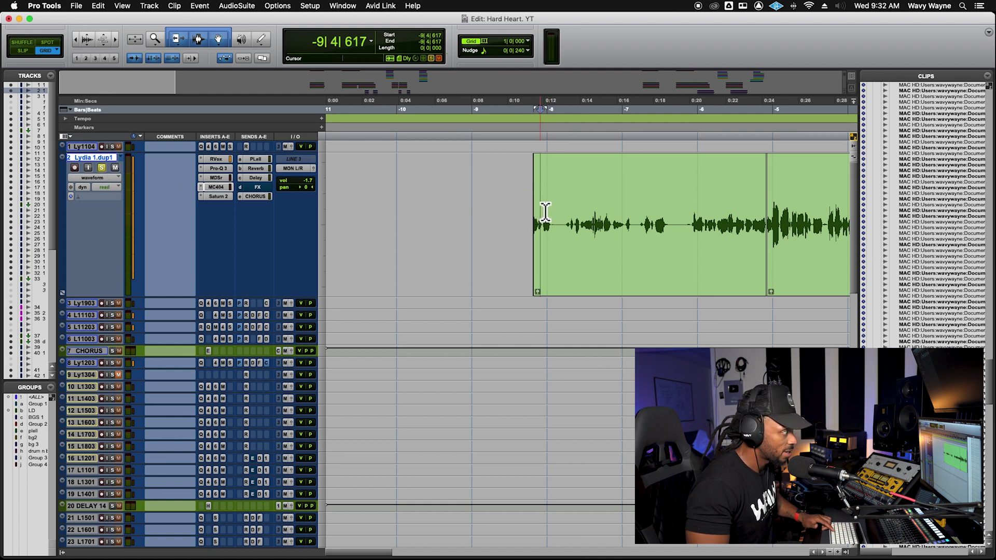
key(space)
key(space)
key(space)
- Delete the silent stretch after the opening phrase, from -8|1|176 up to just before the next breath
key(super+bracketright)
key(super+bracketright)
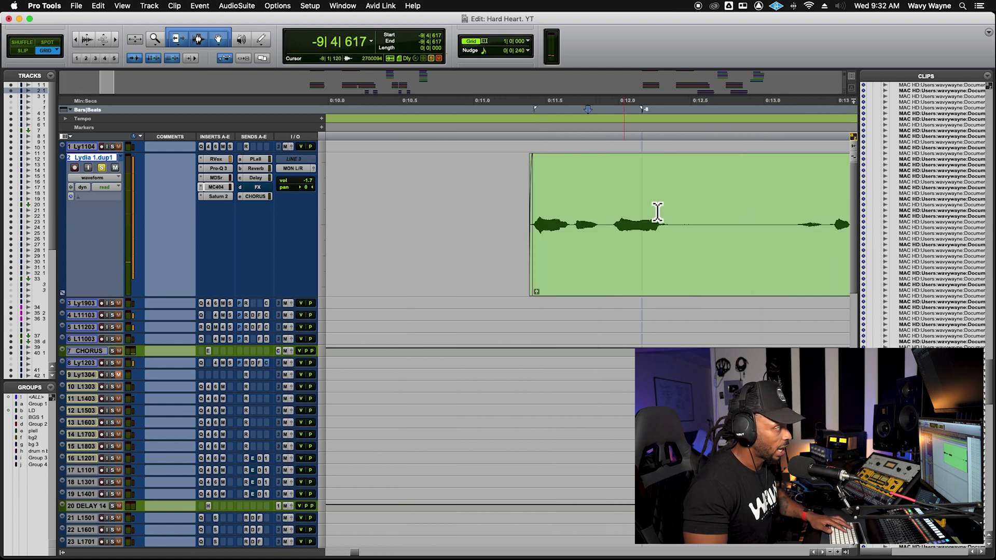
drag(762, 208, 674, 258)
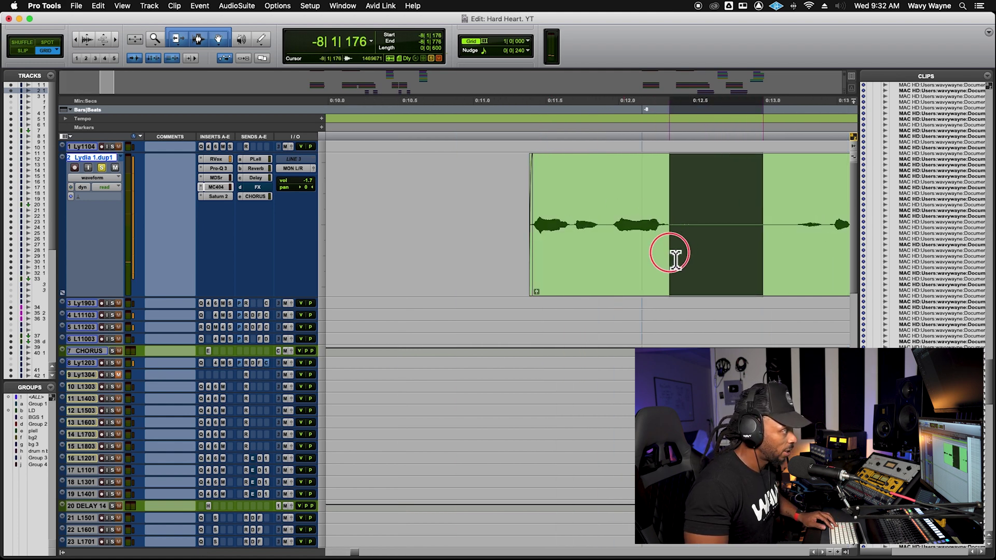
key(Delete)
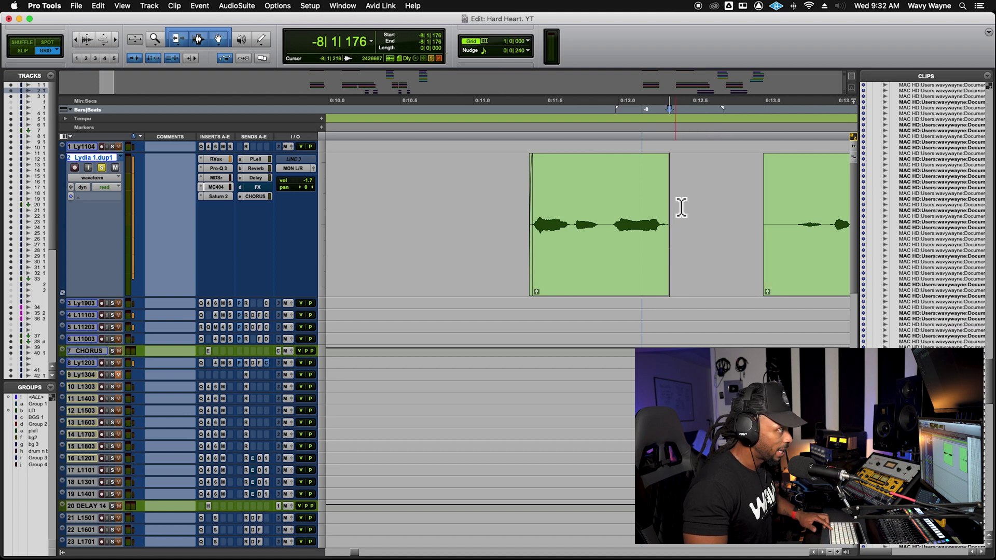
- Add a fade-out at the end of the first vocal clip, from -8|1|114 to -8|1|176
drag(670, 181, 661, 164)
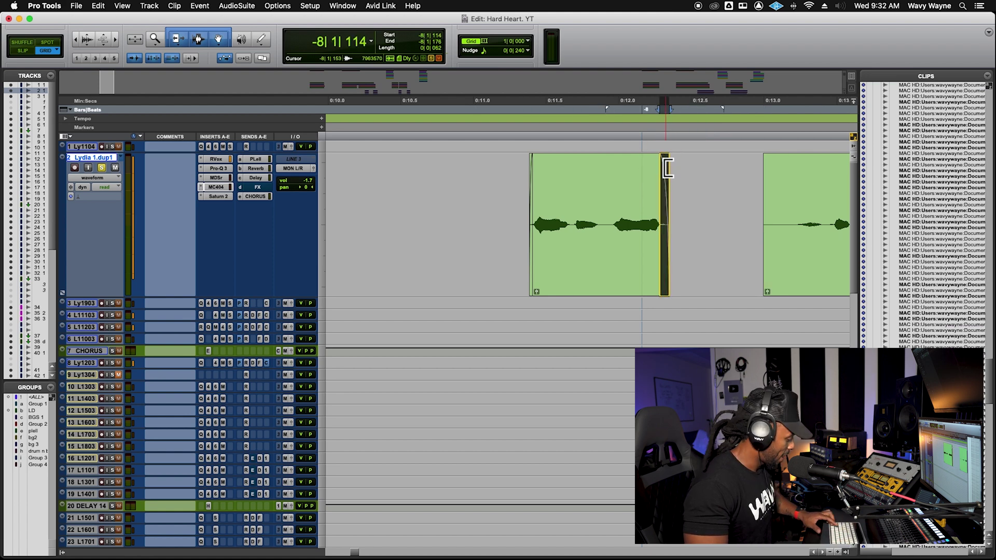
key(super+bracketright)
key(super+bracketright)
key(super+bracketright)
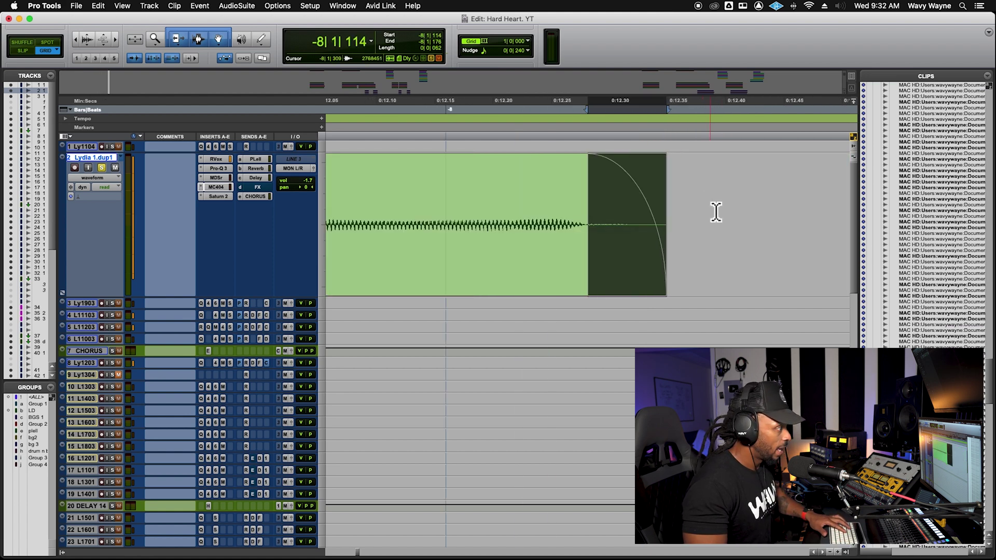
- Reshape the first clip's fade-out into a curve that drops steeply at the start, and play it from -9|4|920
double_click(640, 266)
drag(530, 213, 519, 229)
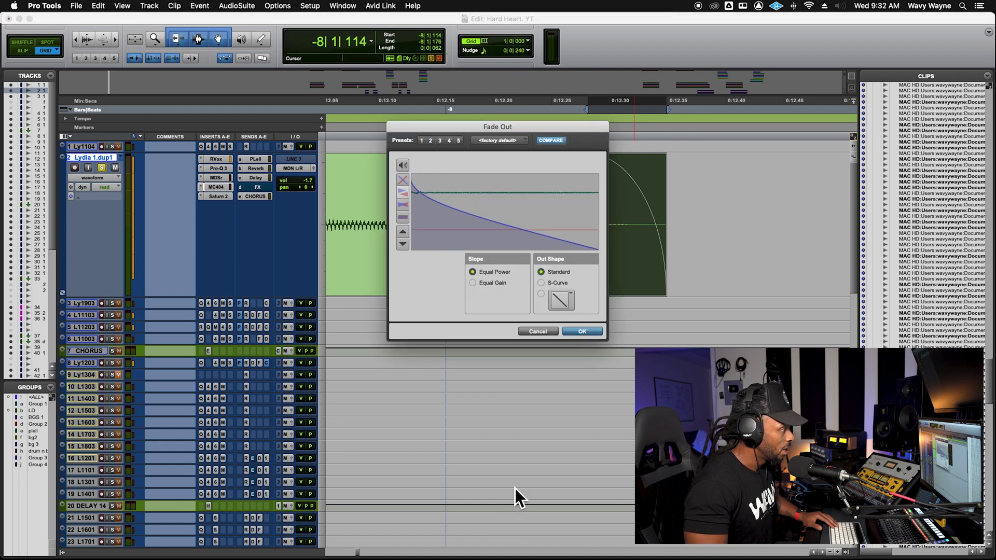
click(583, 331)
click(401, 179)
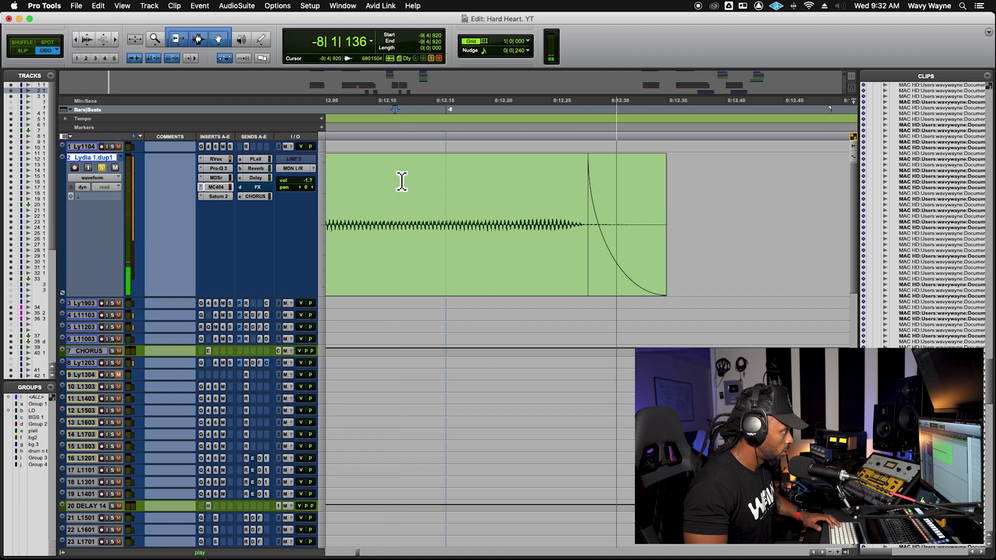
- Move the first clip's end and fade-out earlier so they cut into the last word, and play the cut from -9|4|745
key(super+bracketleft)
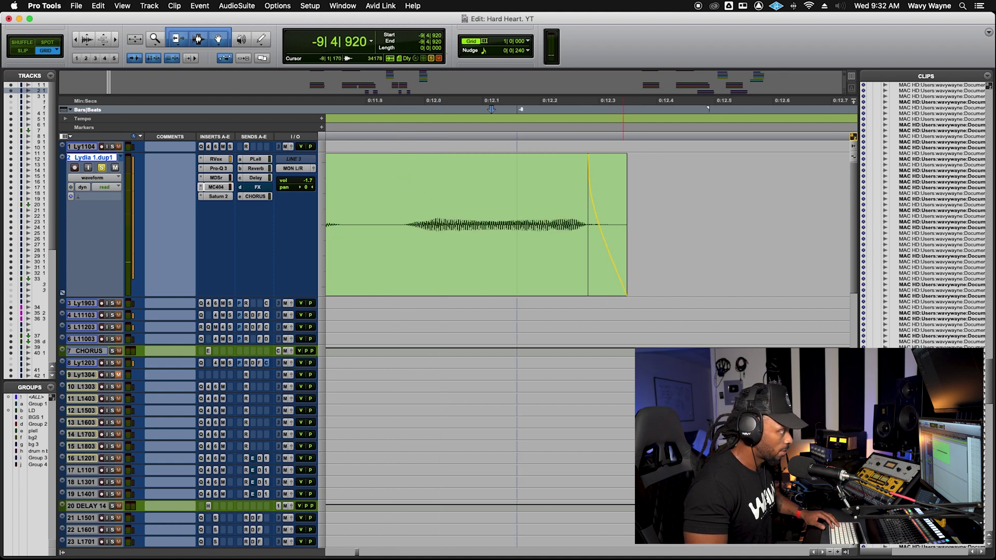
drag(594, 247, 560, 245)
click(392, 211)
key(space)
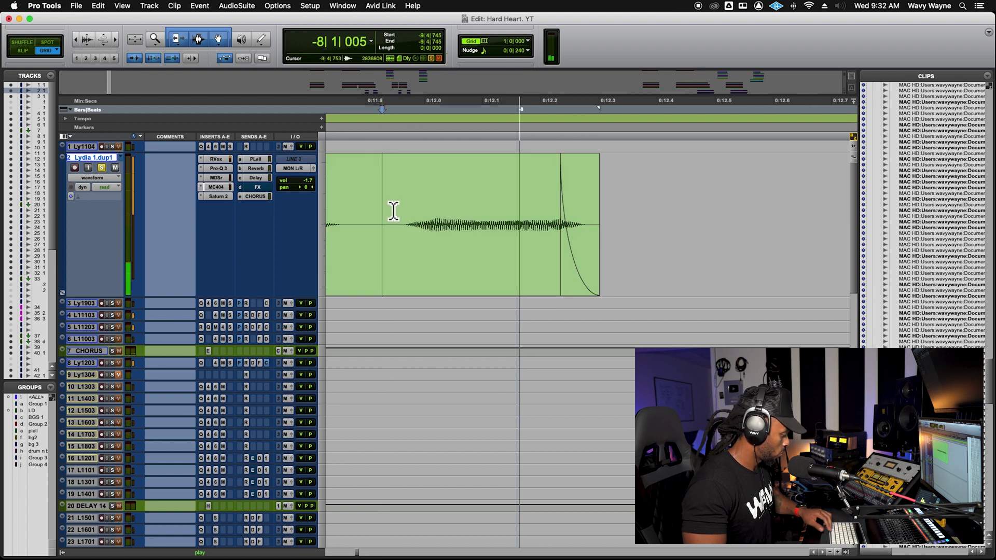
key(space)
- Play from -9|4|040 through the first clip, and play the second clip's opening breath from -8|1|604
key(super+bracketleft)
key(super+bracketleft)
key(super+bracketleft)
click(507, 208)
key(space)
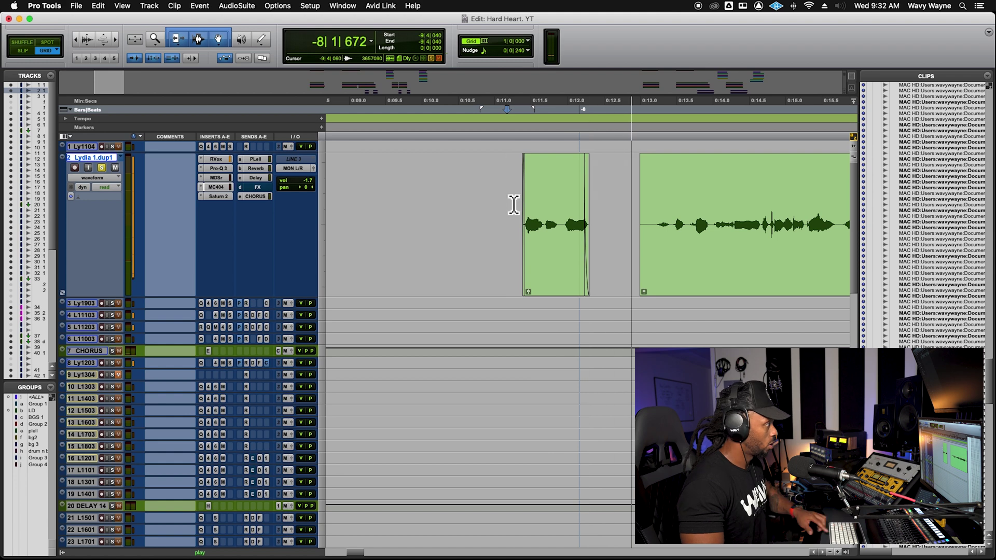
key(space)
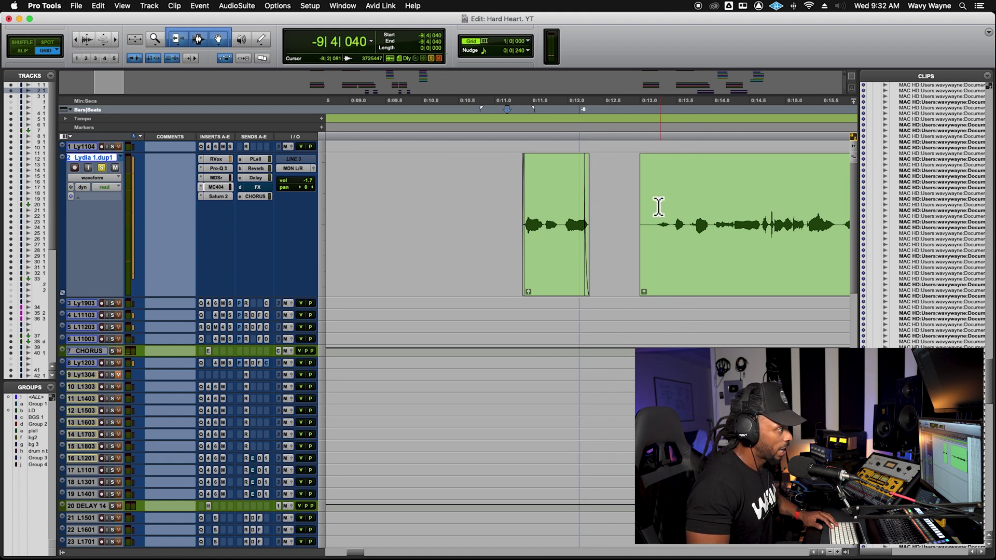
key(space)
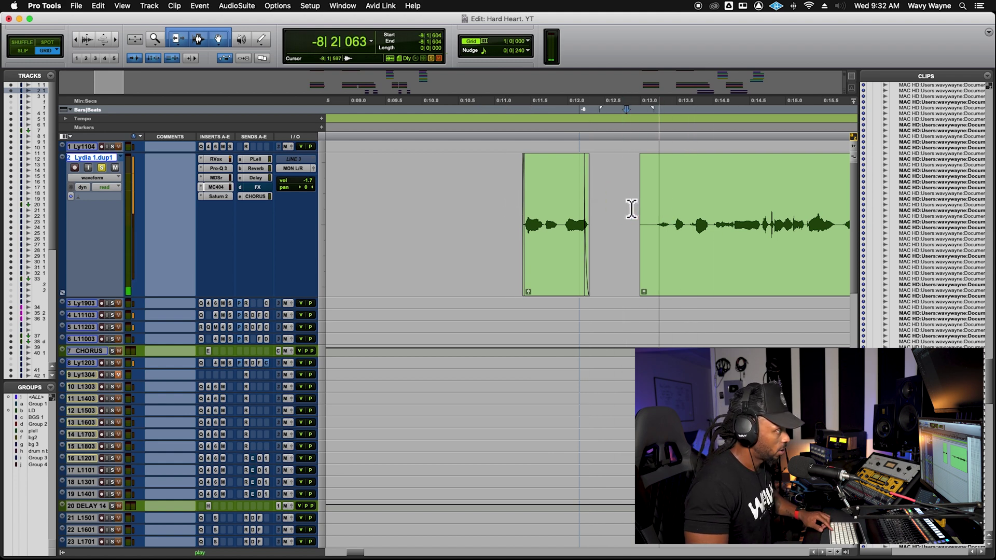
- Trim the start of the second clip to -8|2|213 to remove the breath, and add a short fade-in
click(674, 200)
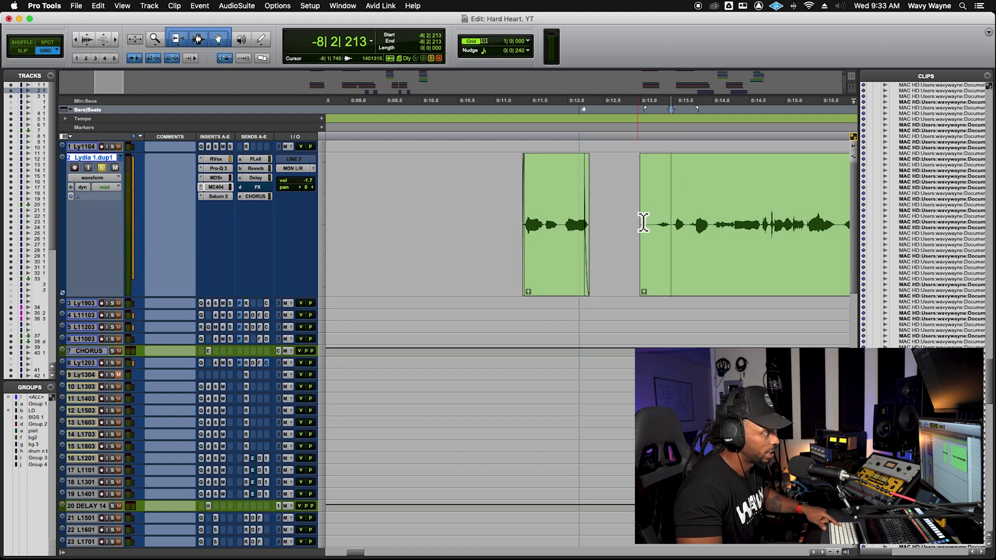
drag(672, 166, 679, 162)
click(671, 180)
- Play across the gap between the first two clips, and listen to the phrase ending after bar -7
click(502, 205)
key(space)
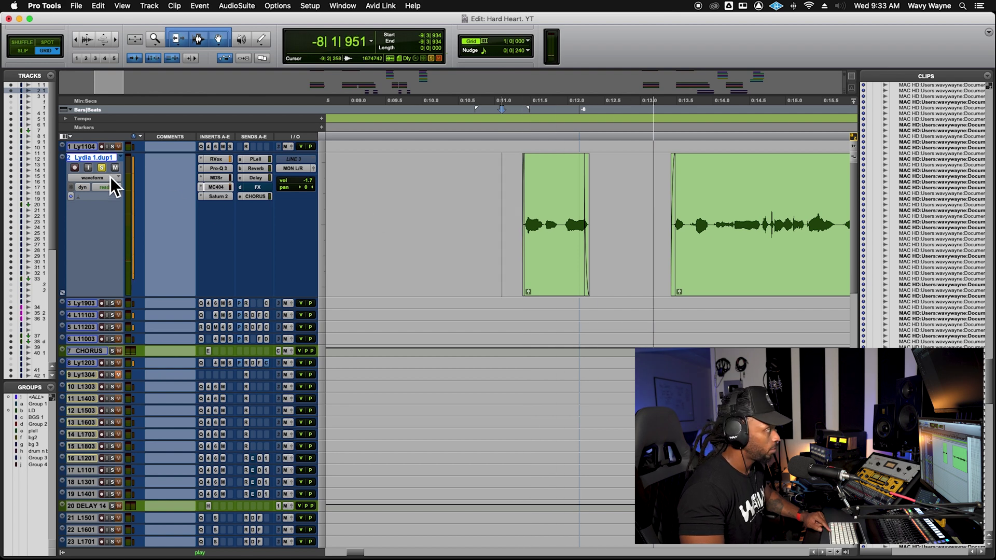
key(r)
key(r)
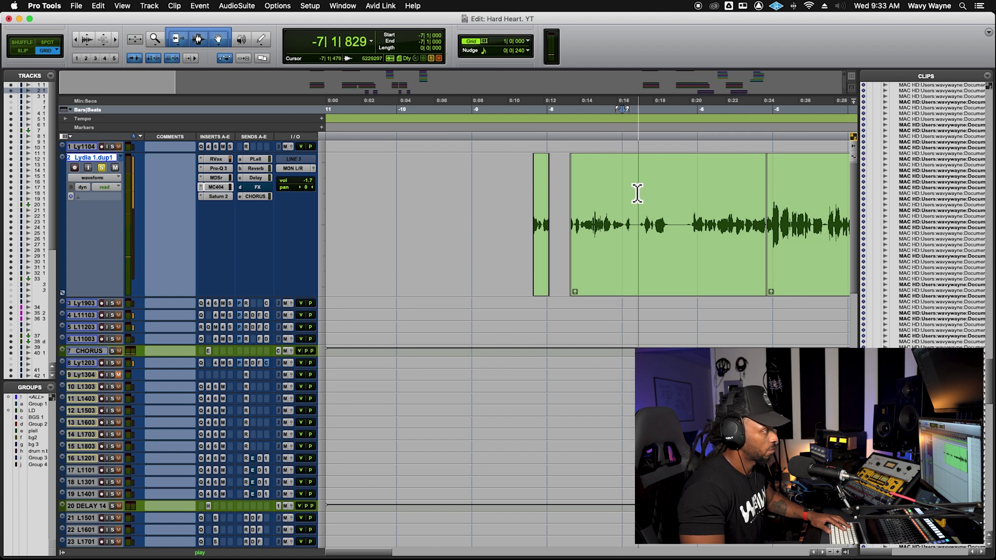
key(space)
click(657, 196)
key(space)
key(space)
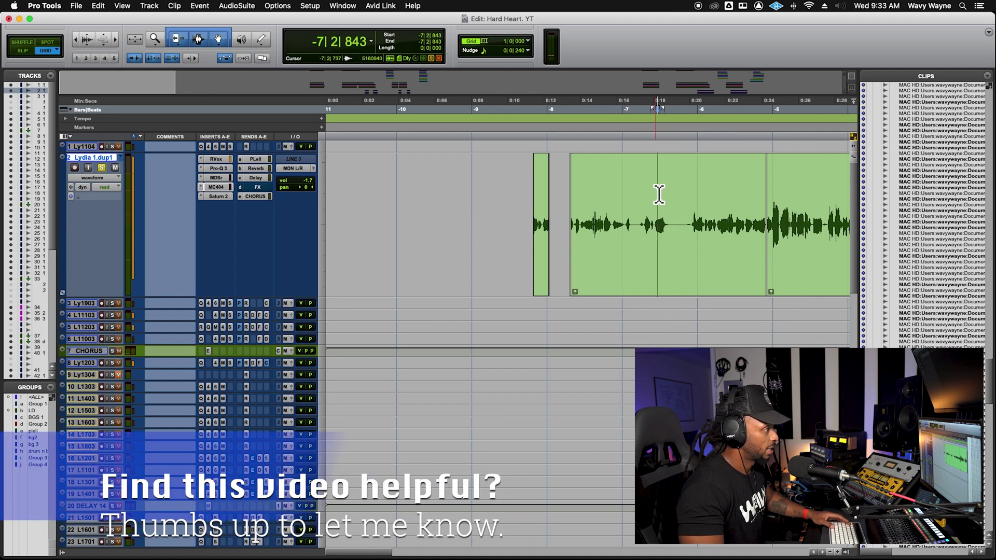
- Locate the end of the phrase at -7|3|201 in the second clip and delete the quiet stretch after it
click(652, 195)
key(super+bracketright)
key(super+bracketright)
key(space)
click(641, 206)
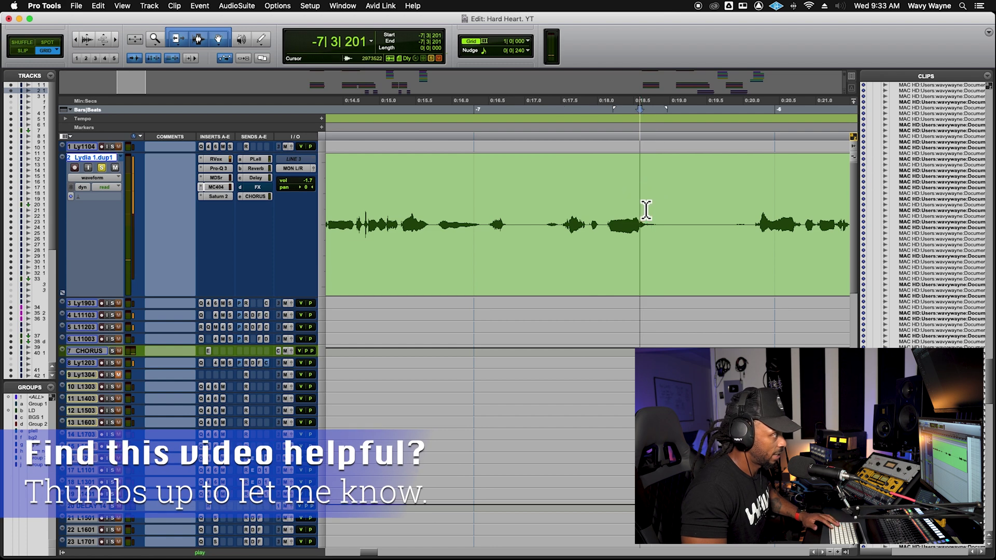
key(space)
key(space)
drag(642, 199, 692, 203)
key(Delete)
- Add a fade-out from -7|3|135 to -7|3|201 at the second clip's end, and turn off the track's solo
drag(641, 167, 636, 166)
click(474, 193)
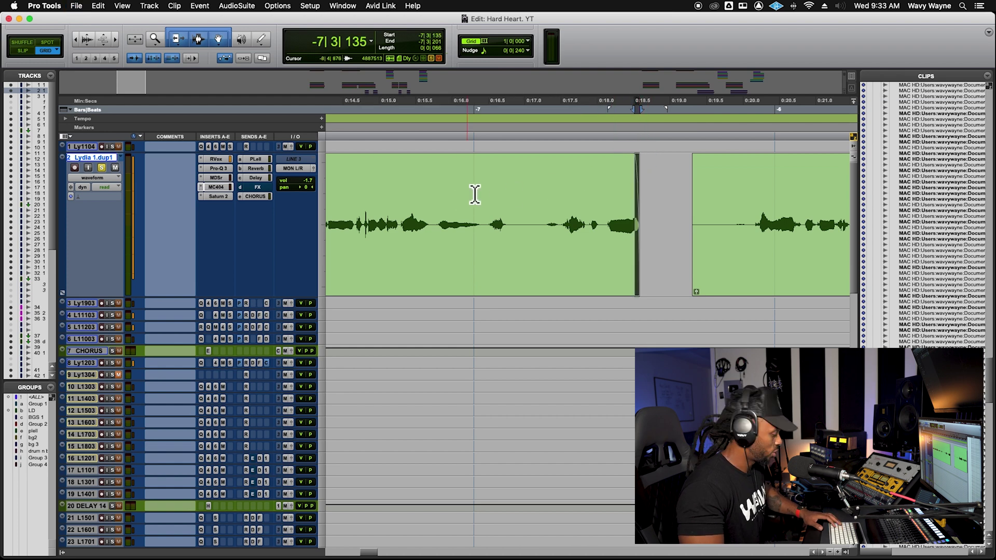
key(r)
key(r)
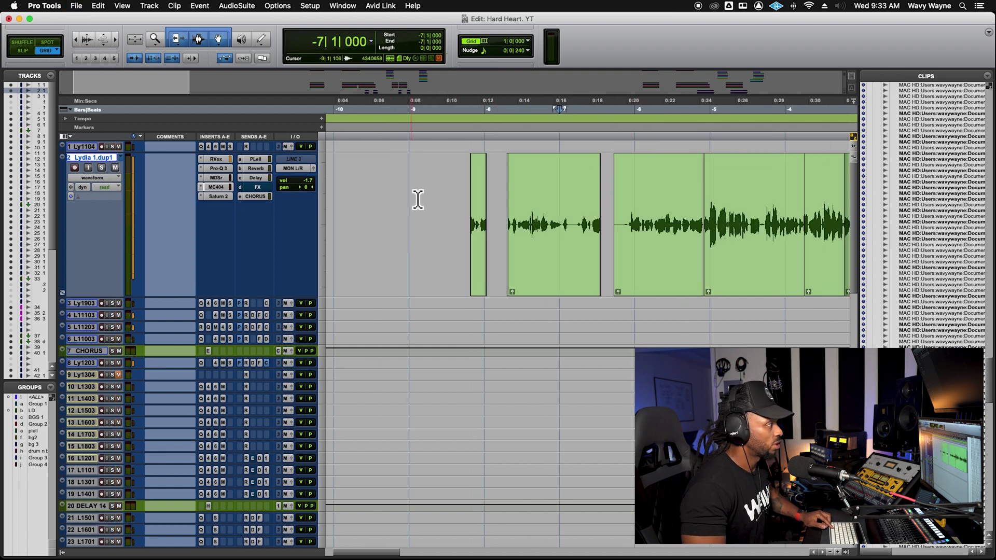
- Play the unsoloed vocal from -9|2|682 to hear how the first clip ends
click(441, 185)
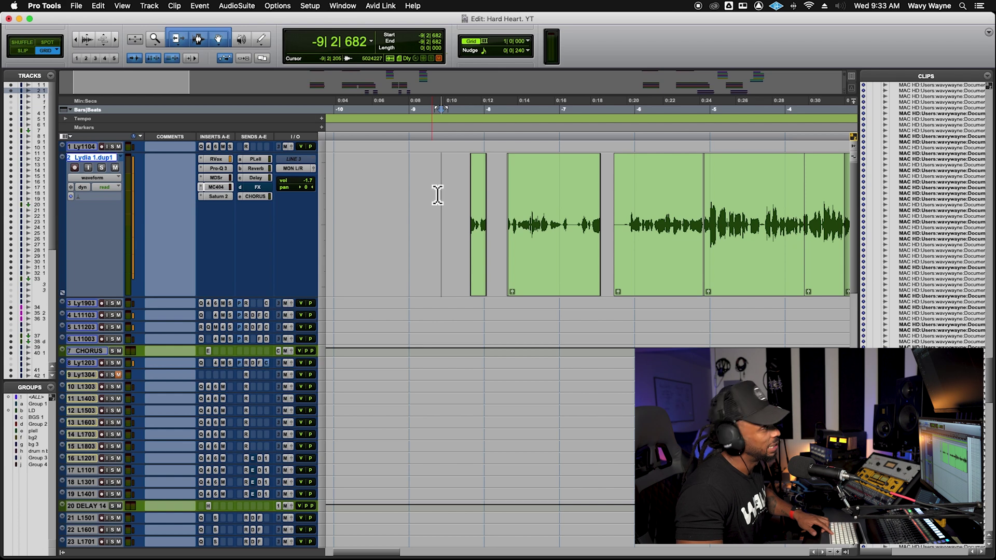
key(space)
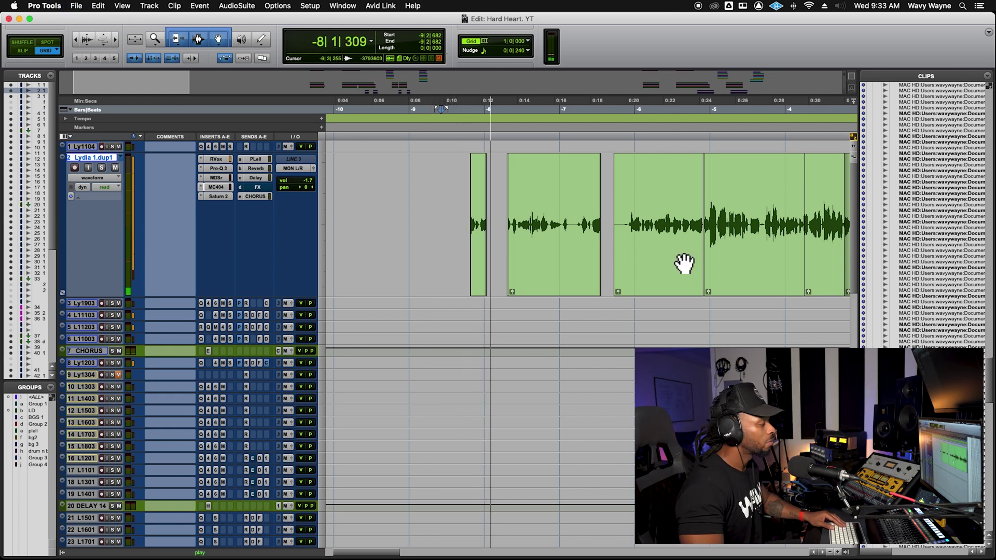
key(space)
- Extend the first clip's end by moving its fade-out later past the last word, and play from -9|4|087
click(480, 267)
key(super+bracketright)
key(super+bracketright)
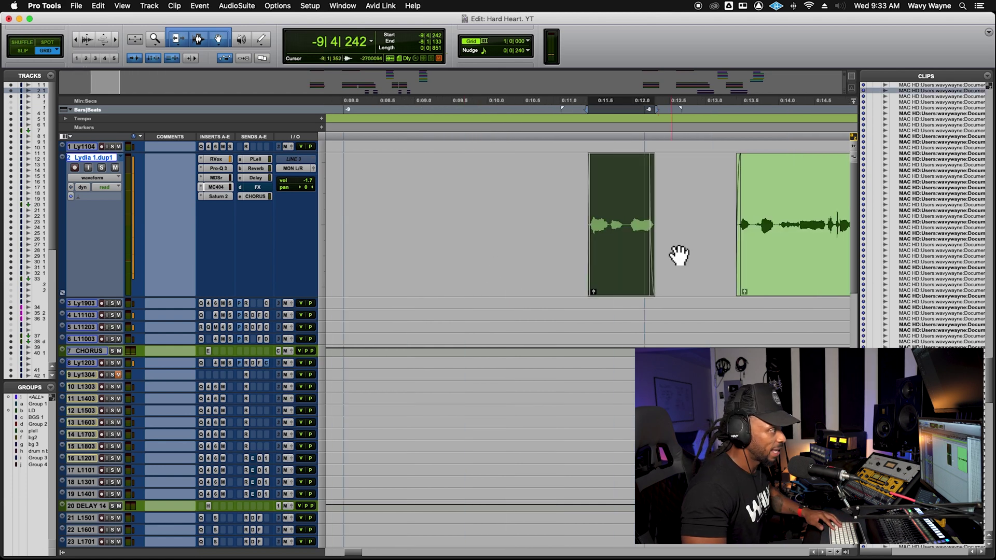
drag(651, 241, 658, 234)
click(582, 215)
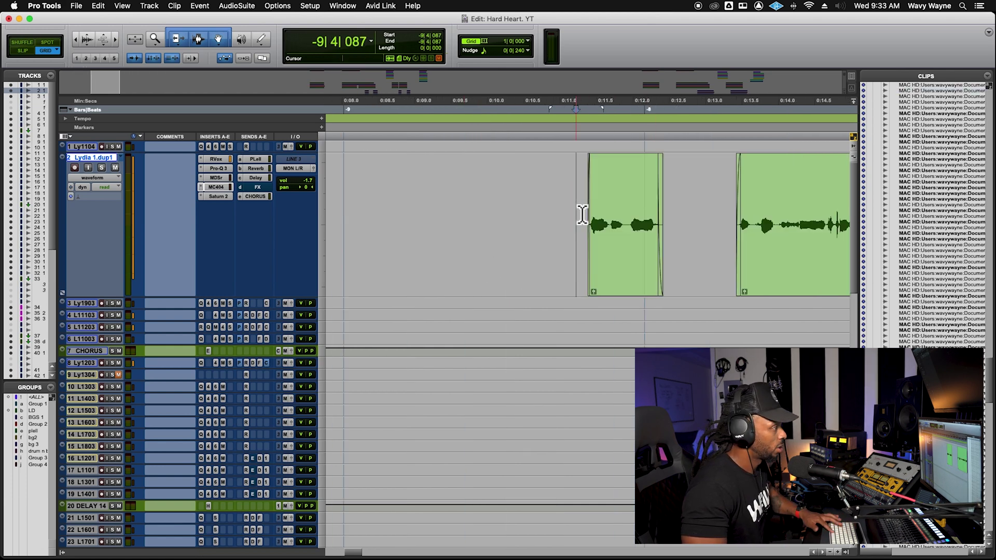
key(space)
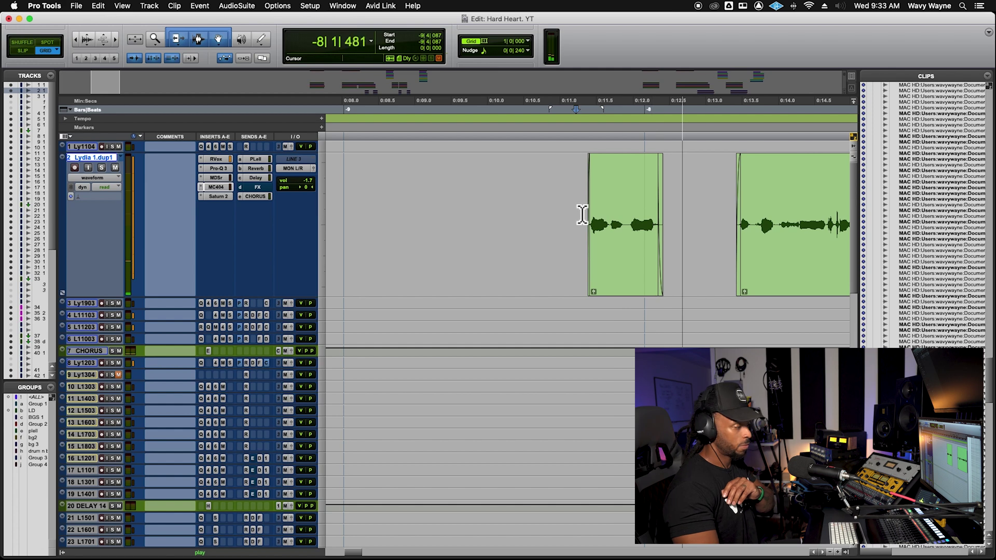
- Extend the end of the second clip by moving its fade-out later into the gap before the third clip
key(super+bracketleft)
key(super+bracketleft)
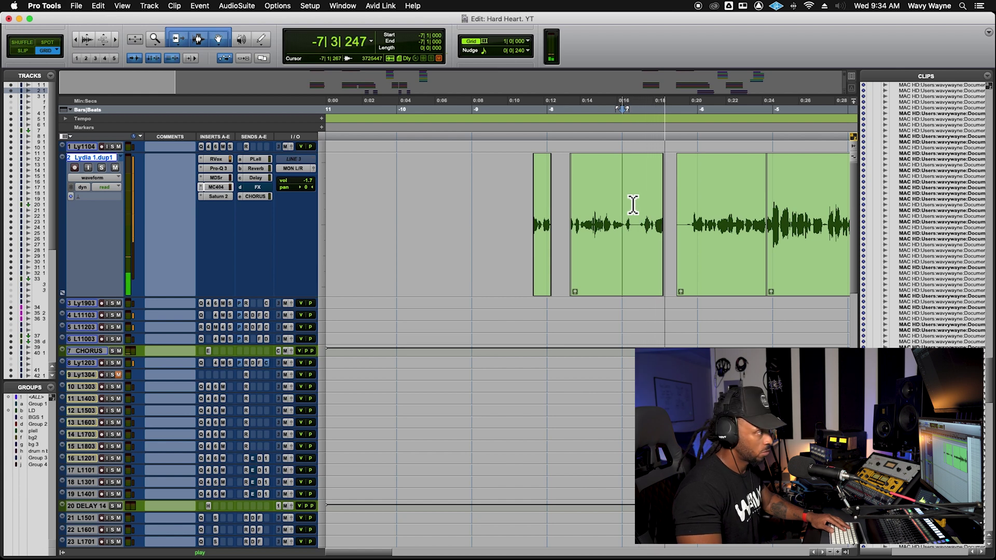
click(674, 223)
key(super+bracketright)
key(super+bracketright)
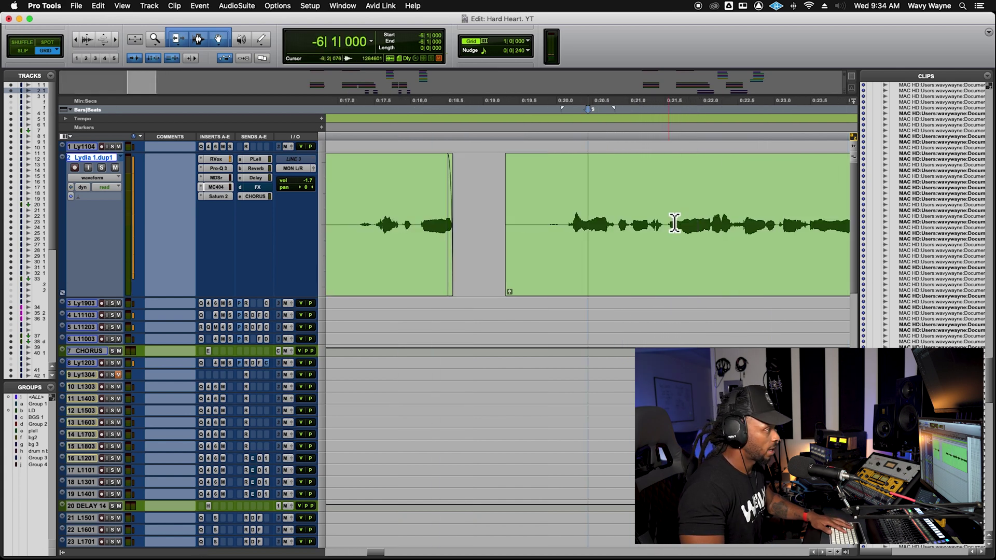
drag(447, 228, 456, 262)
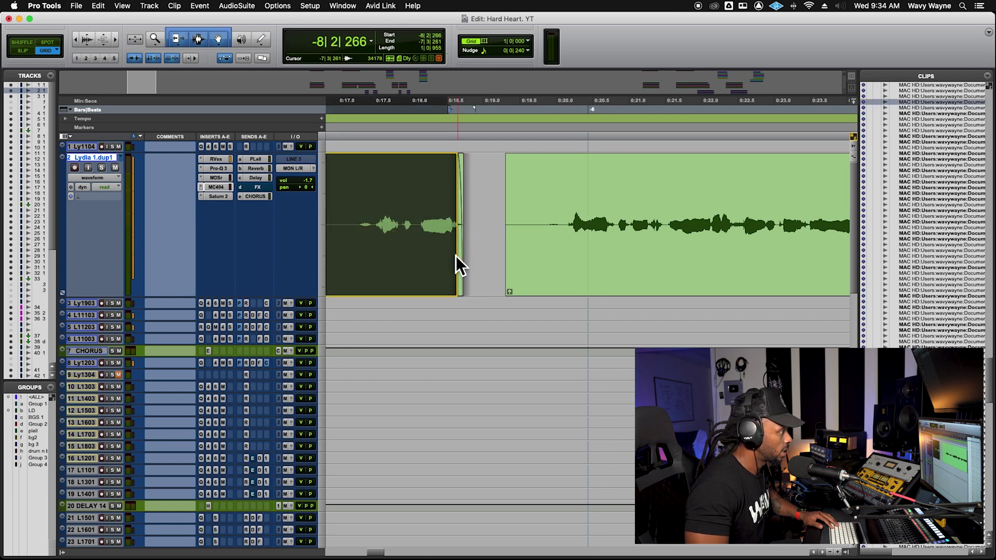
- Play the end of the second clip from -7|1|850 and examine its fade-out up close
click(358, 211)
key(space)
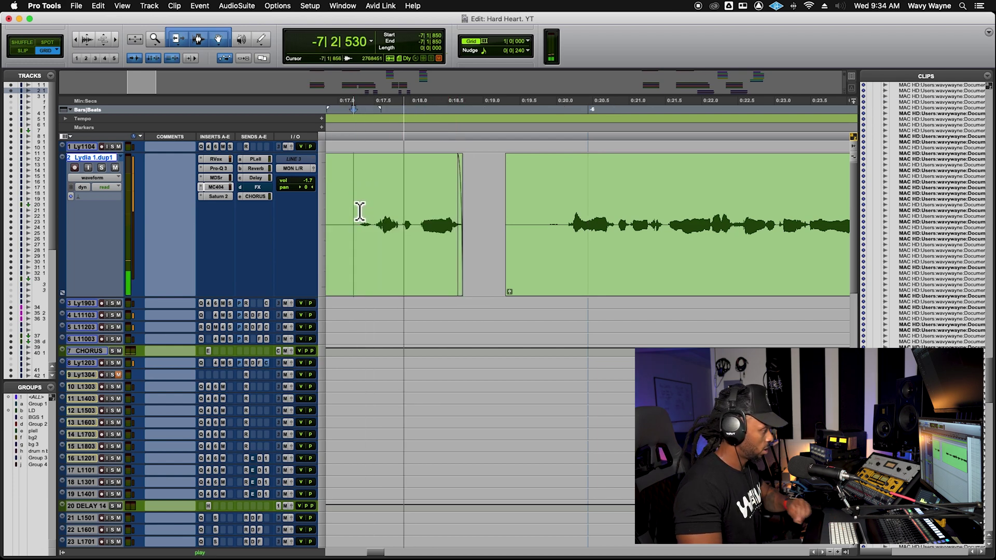
key(space)
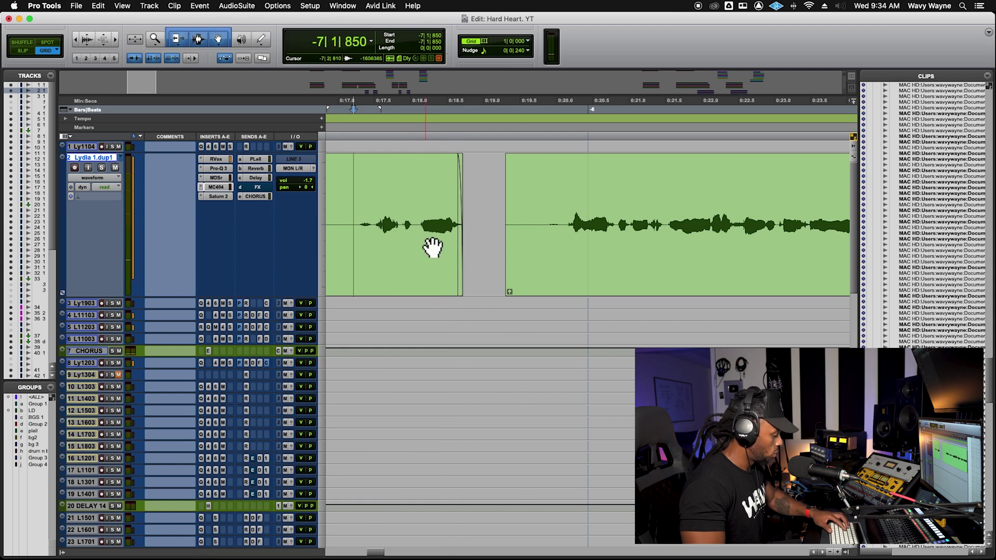
key(super+bracketright)
key(super+bracketright)
key(super+bracketleft)
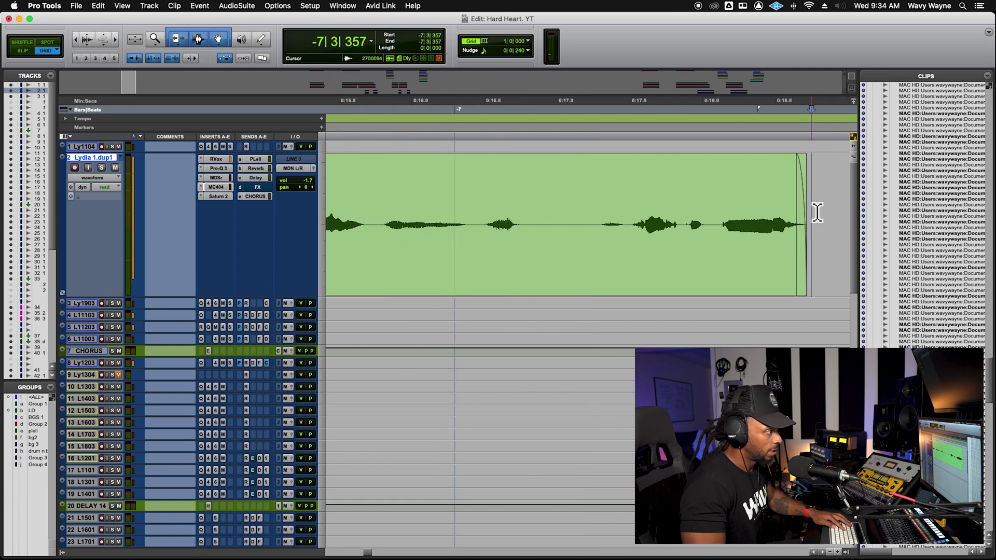
- Split the second clip at -7|3|198, just before its fade-out, and lower the clip gain of the tail by about 7.5 dB
key(super+bracketleft)
key(super+bracketleft)
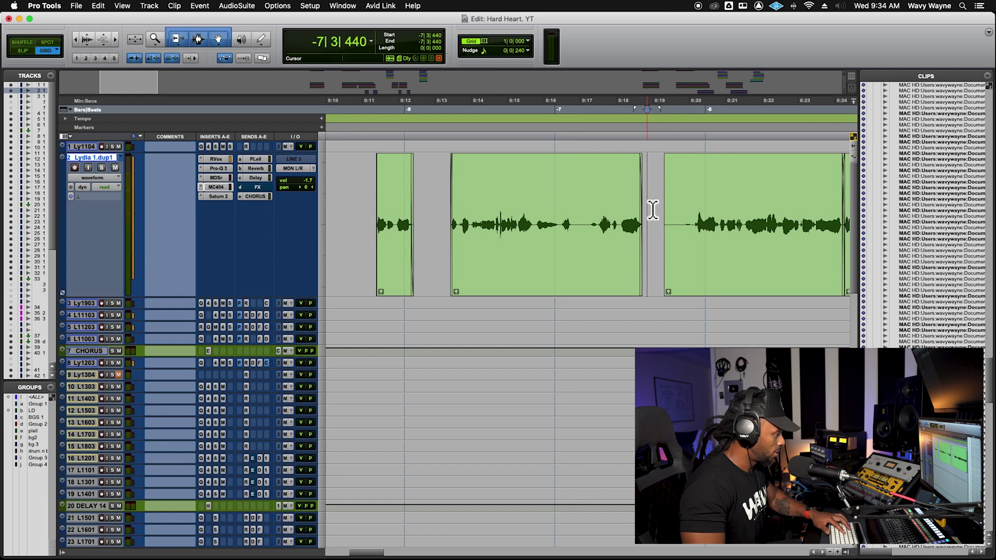
key(super+bracketright)
key(super+bracketright)
key(super+bracketright)
key(super+bracketright)
click(485, 241)
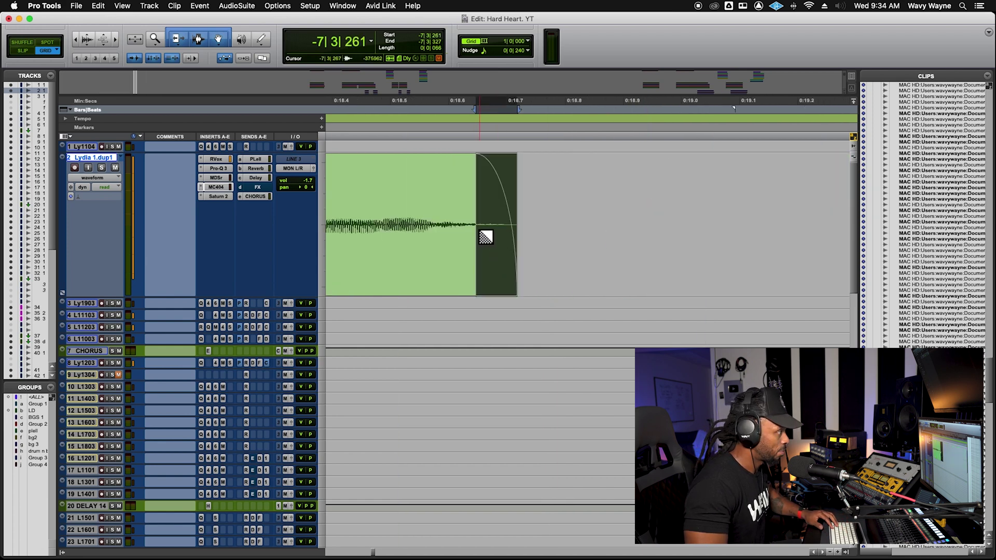
click(437, 202)
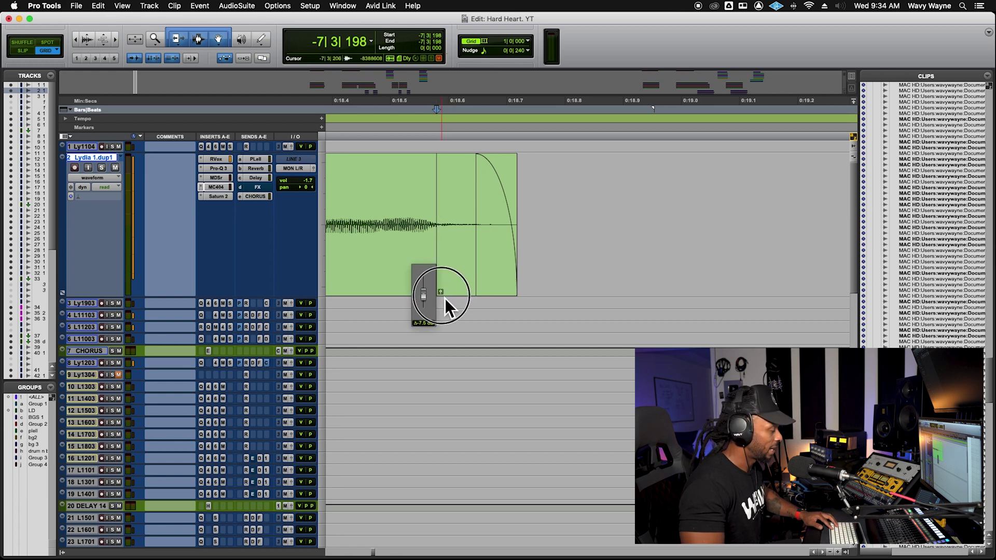
- Play the second clip from -8|3|399 to hear its softened ending
key(super+bracketleft)
key(super+bracketleft)
key(super+bracketleft)
key(super+bracketleft)
click(436, 197)
key(space)
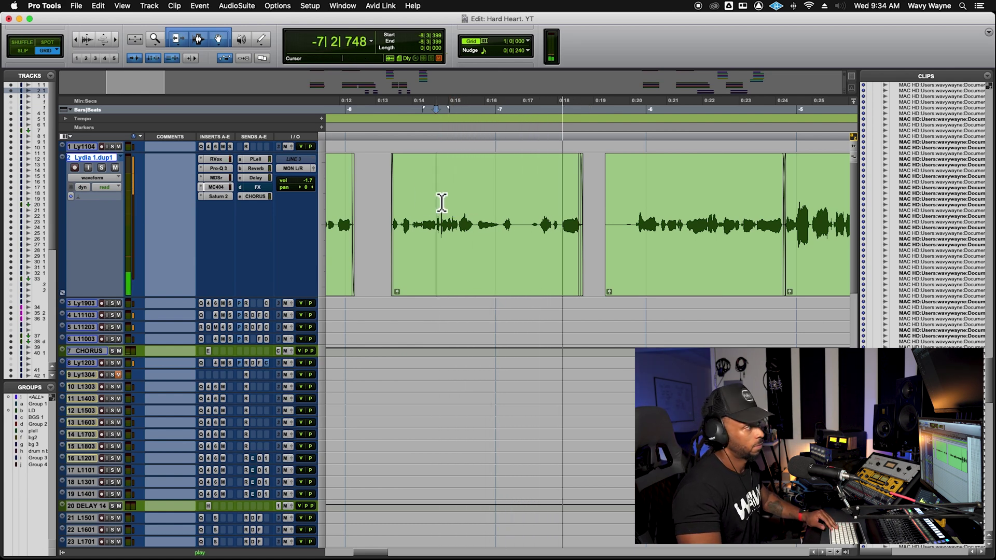
- Trim the start of the third clip to -7|4|645, just before its first word, and add a short fade-in
key(space)
click(639, 200)
key(alt+shift+7)
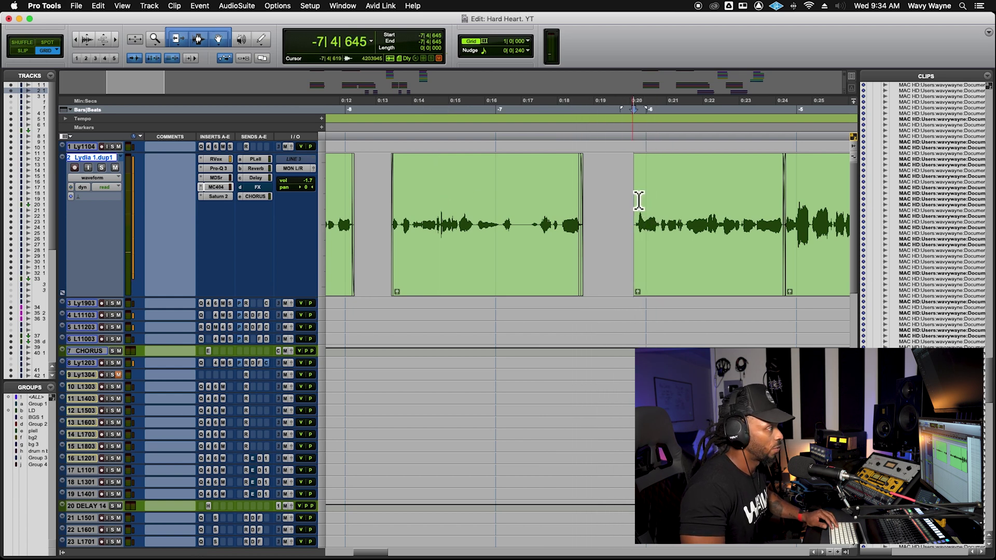
click(638, 161)
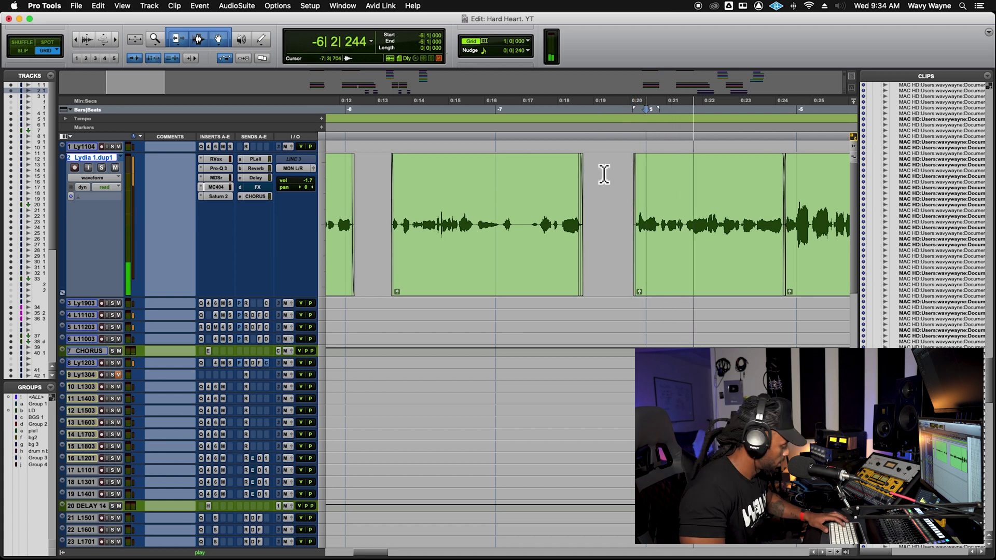
key(super+bracketleft)
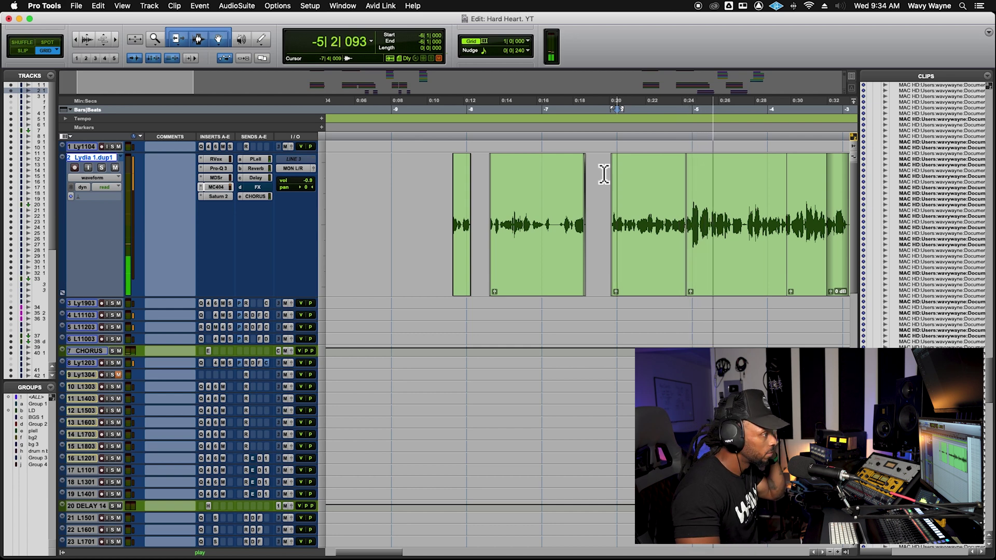
key(space)
- Separate the quiet gap between -5|3|645 and -5|3|915 into its own clip and lower its clip gain
click(747, 201)
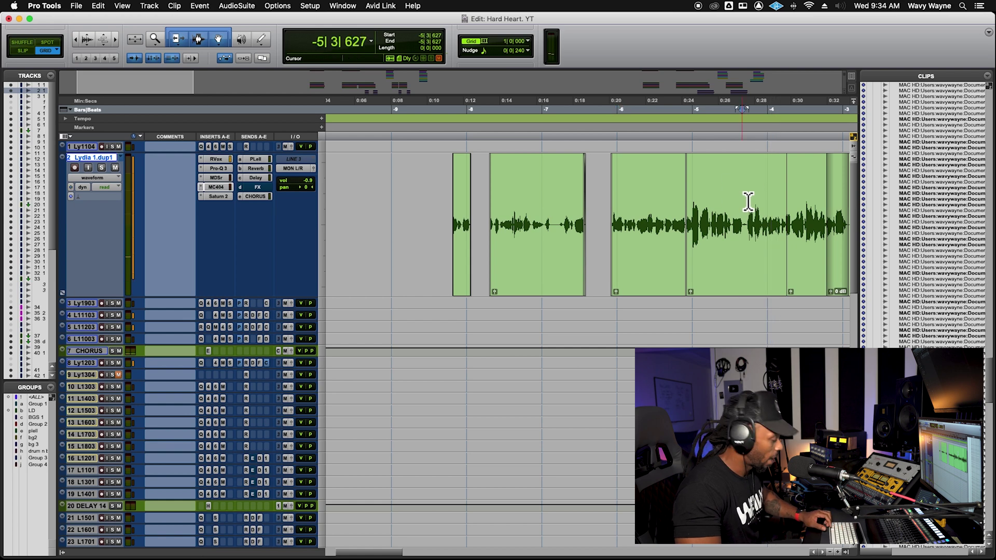
key(r)
key(r)
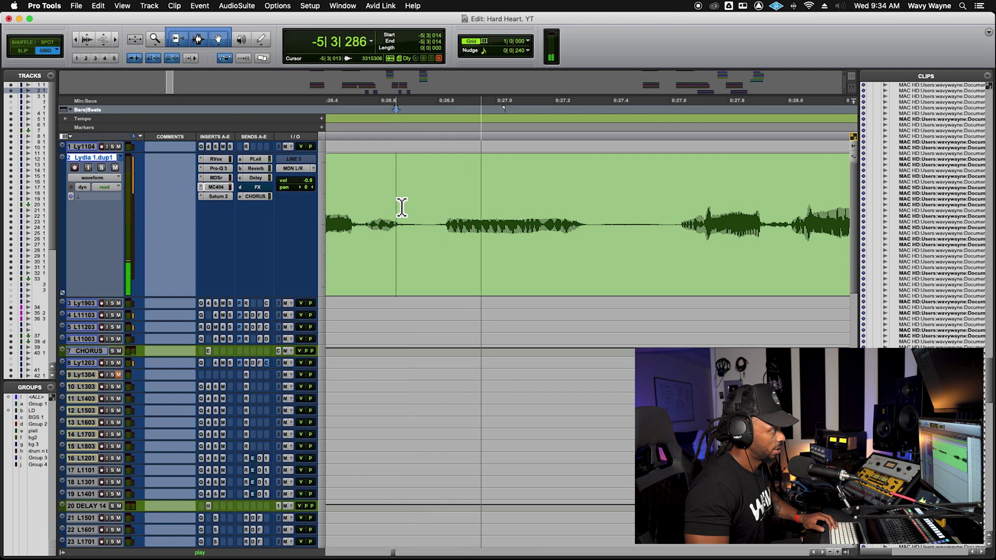
drag(596, 202, 683, 202)
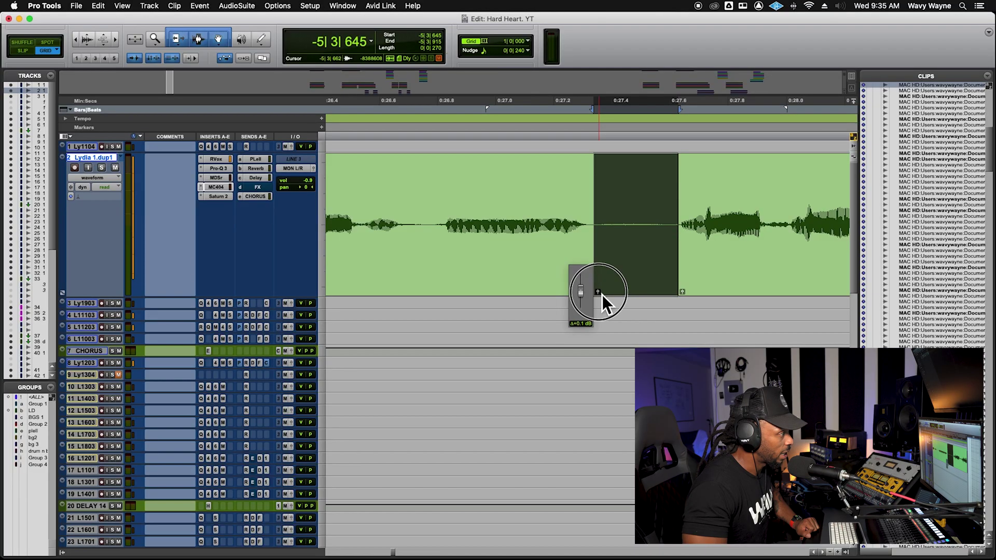
drag(602, 294, 601, 301)
- Play the vocal from -5|2|878 across the lowered gap and into the following phrases
click(373, 188)
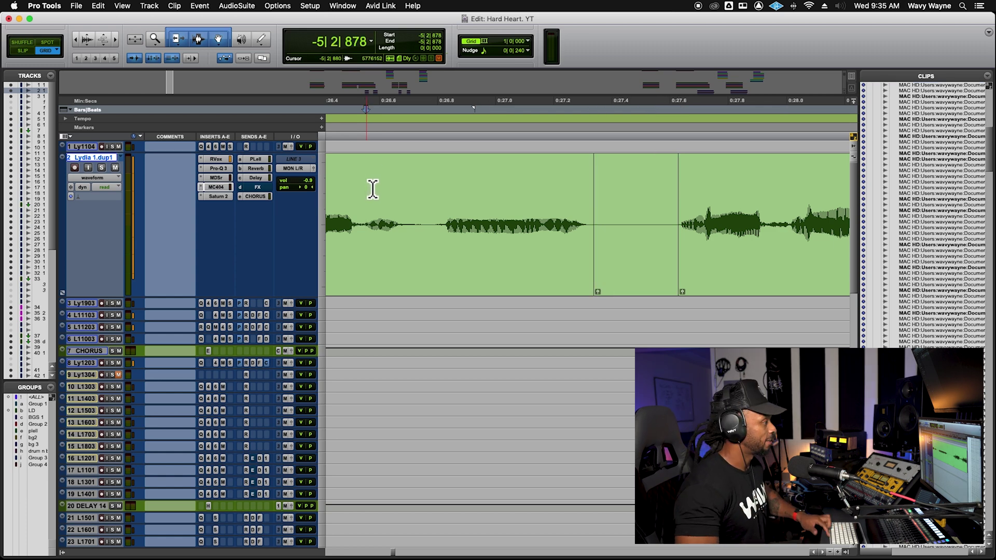
key(space)
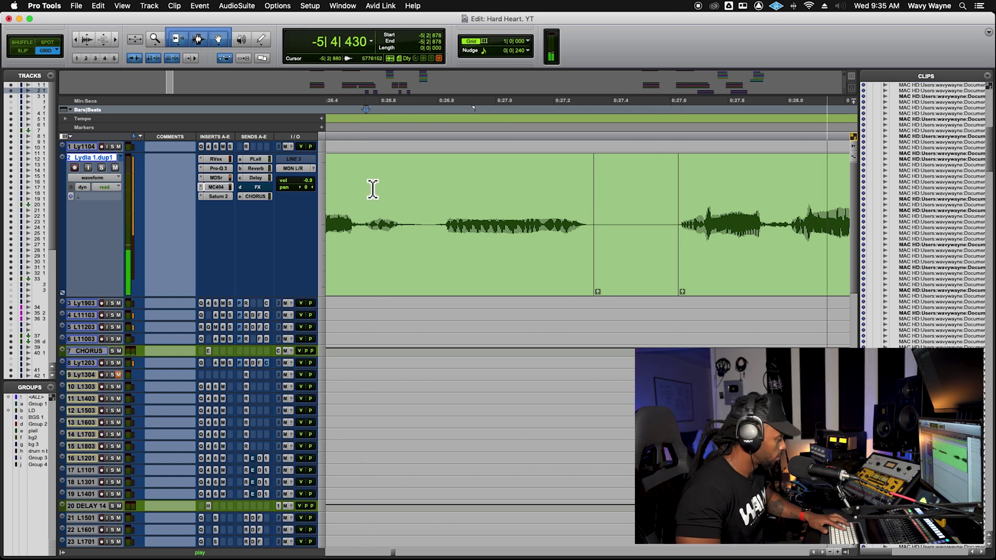
key(super+bracketleft)
key(super+bracketleft)
key(super+bracketleft)
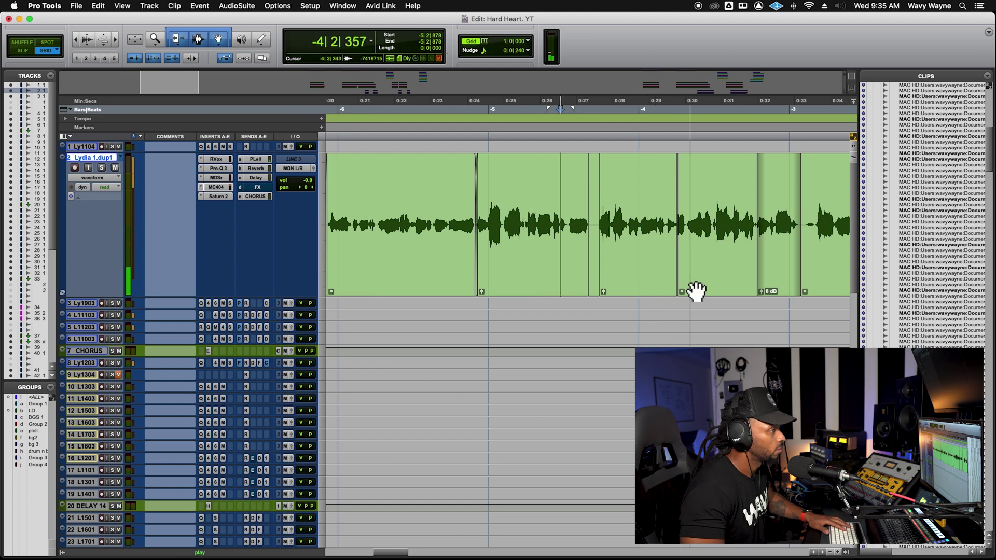
- Remove the breath between the phrases just after bar -3, and add a fade-out before the gap and a fade-in after it
click(714, 278)
key(super+bracketright)
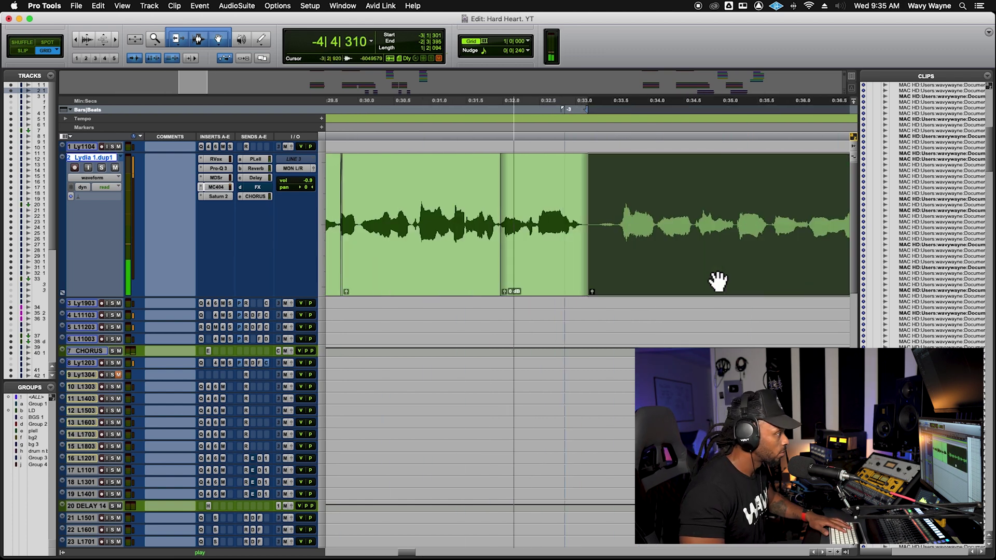
key(space)
click(621, 197)
key(a)
click(591, 187)
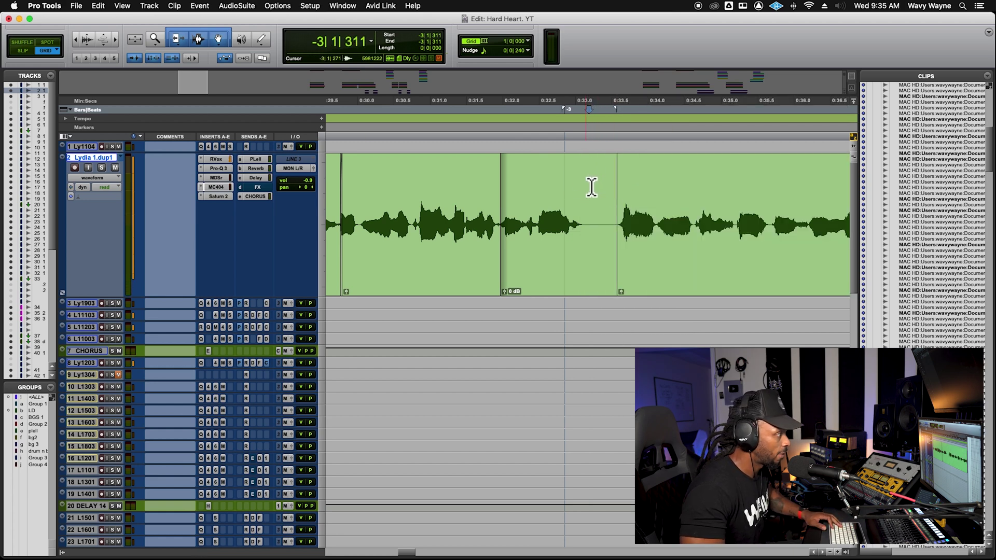
click(580, 175)
drag(590, 169, 621, 169)
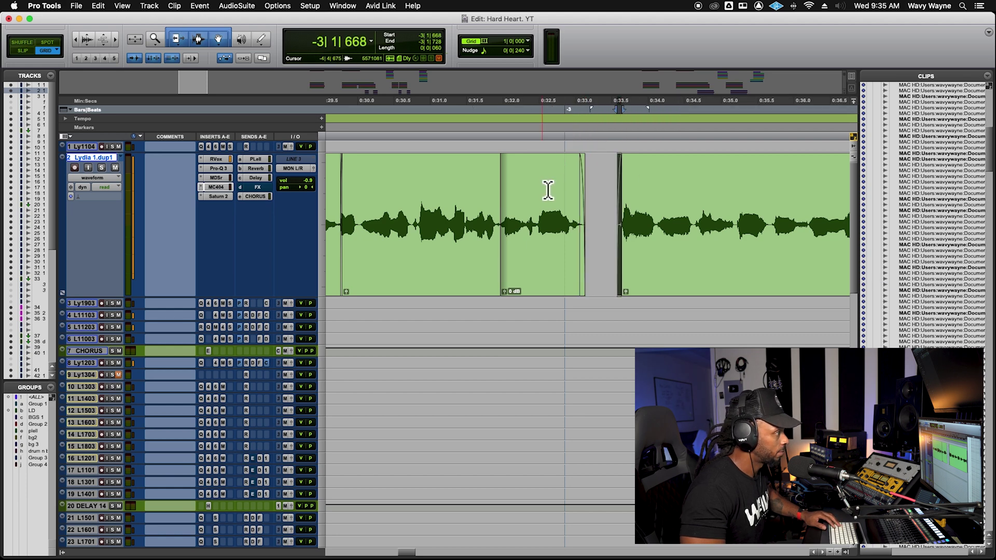
- Play the vocal from -4|3|297 to check the phrase ending before the new gap
click(443, 197)
key(space)
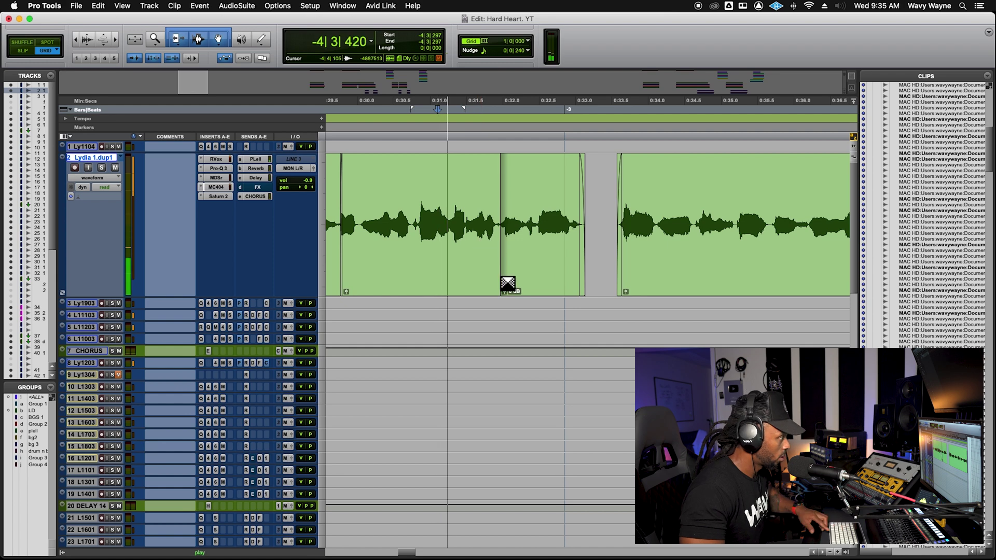
click(505, 288)
click(592, 208)
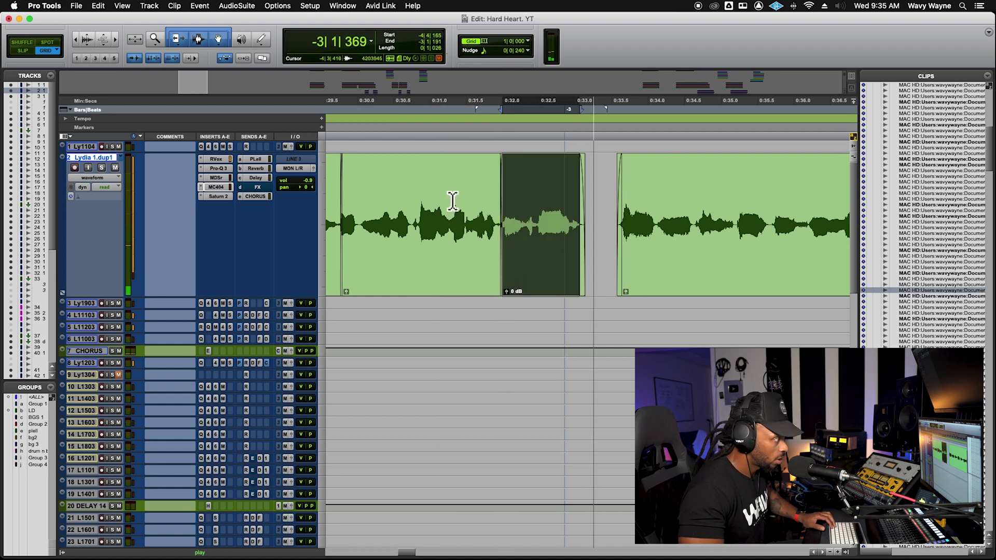
key(space)
- Split the phrase ending at -3|1|062, lower the tail's clip gain to -7.5 dB, and play it from -4|4|532
scroll(598, 206, up, 3)
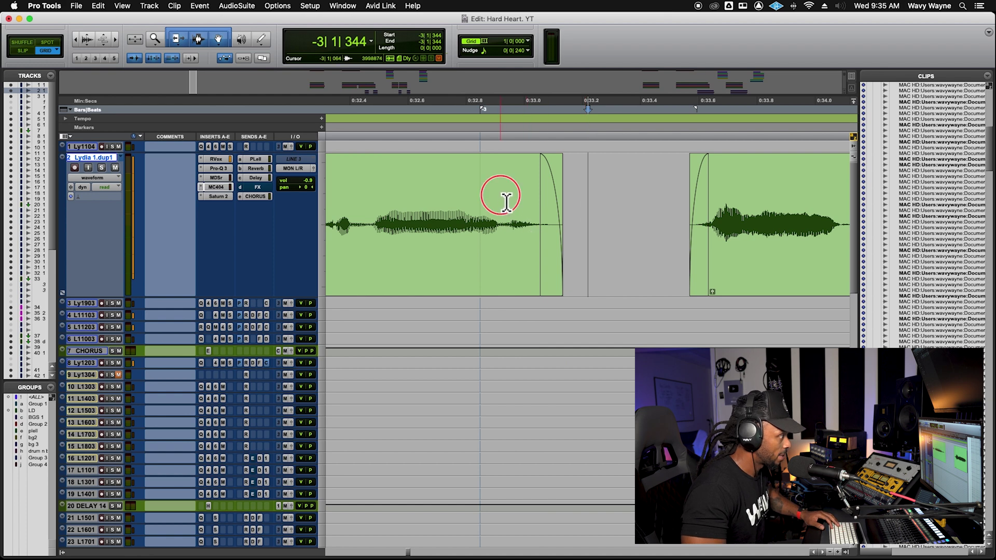
key(b)
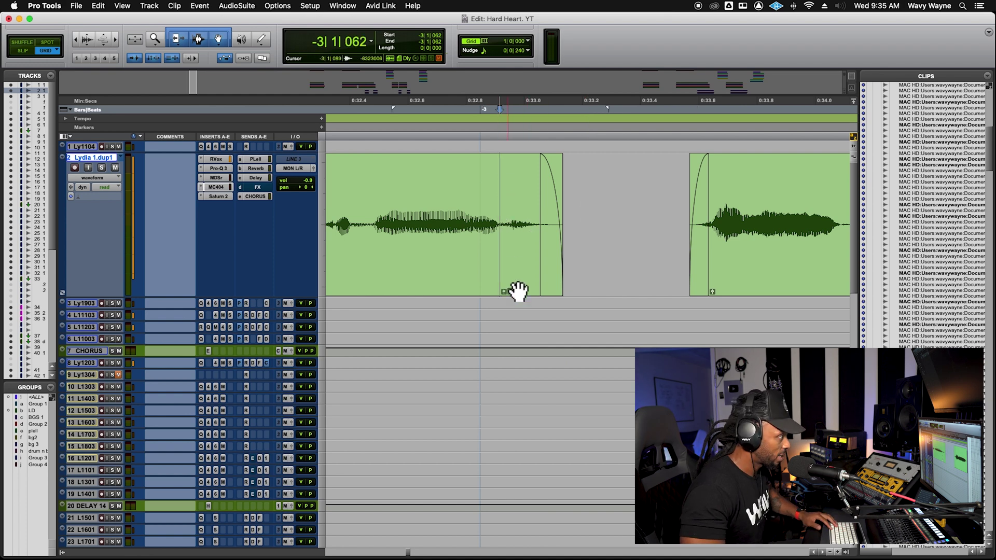
drag(509, 294, 508, 306)
click(347, 210)
key(space)
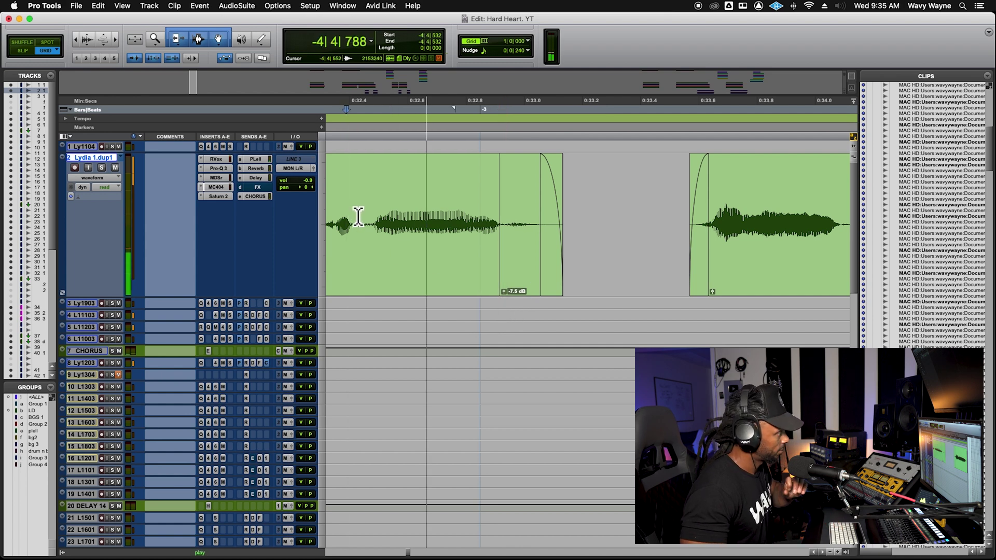
key(space)
- Play the vocal from -4|3|052 through the gap after bar -3 and the whole next clip
key(r)
key(r)
click(415, 201)
key(space)
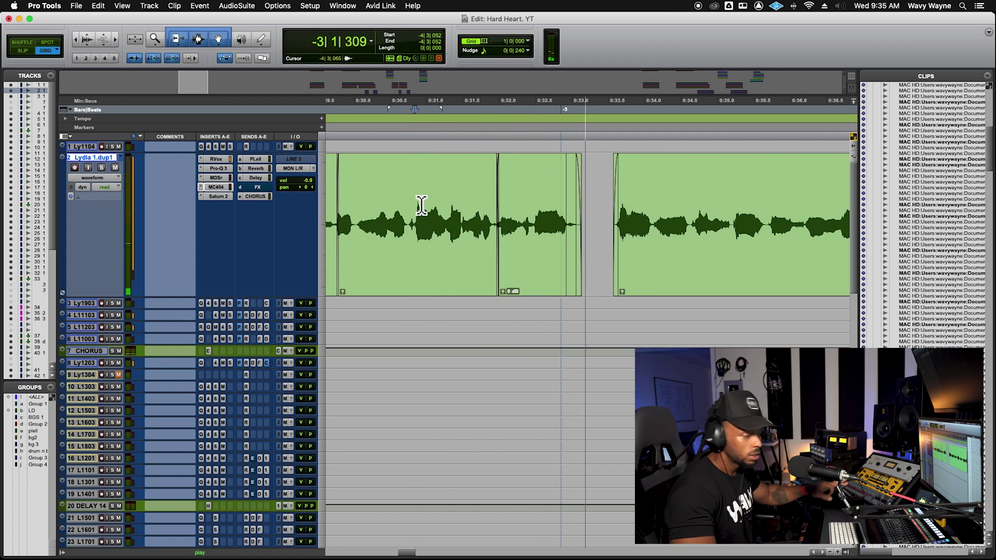
key(r)
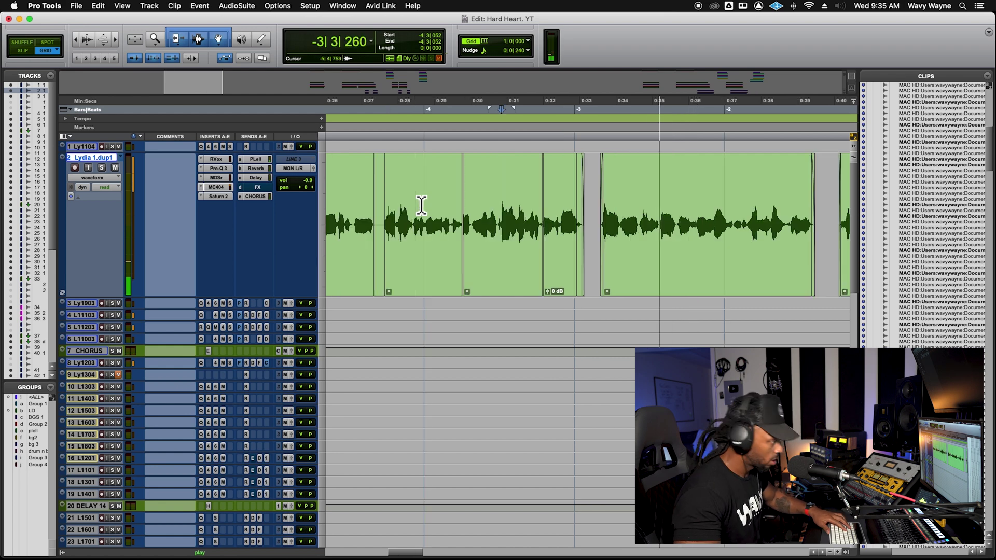
key(r)
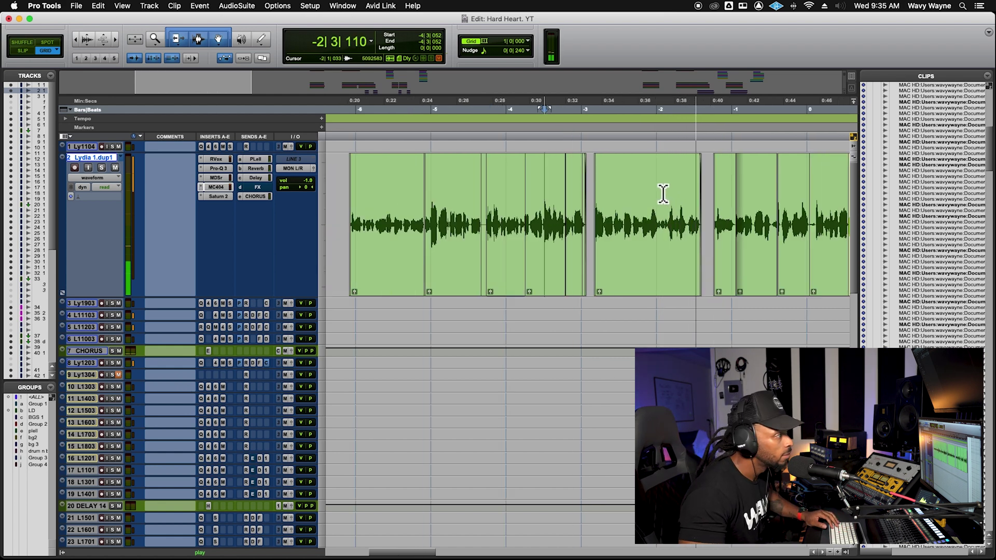
key(space)
- Replay the clip after the gap from -3|4|093 to locate the breath near bar -2
click(639, 188)
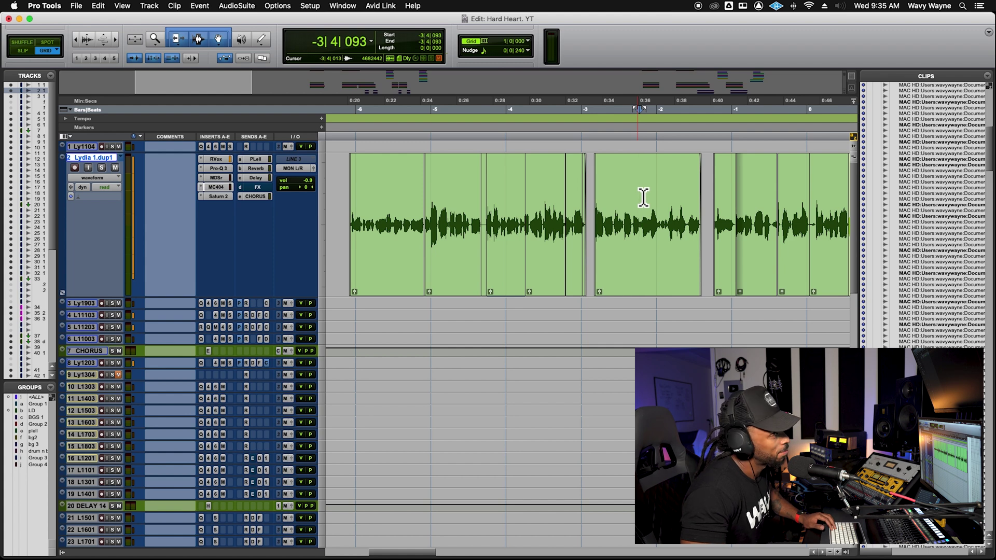
key(space)
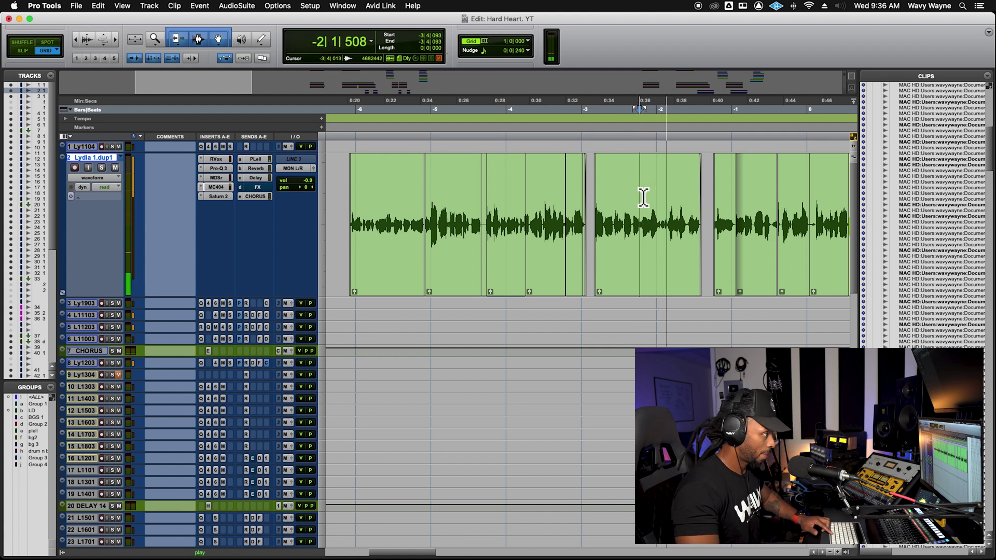
key(space)
- Isolate the breath between -2|1|219 and -2|1|444 as its own clip and lower its clip gain
click(665, 192)
key(super+bracketright)
key(super+bracketright)
key(space)
click(595, 206)
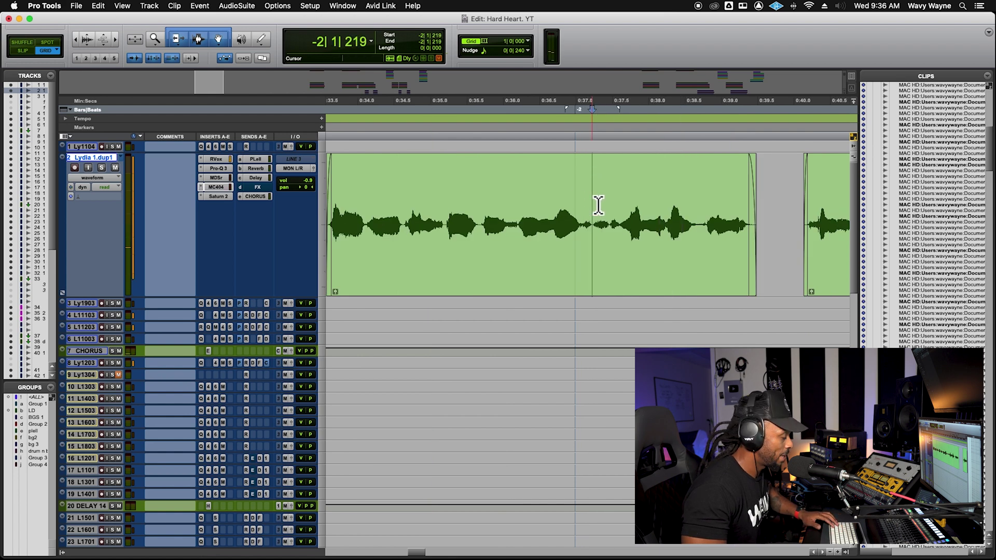
drag(592, 205, 616, 204)
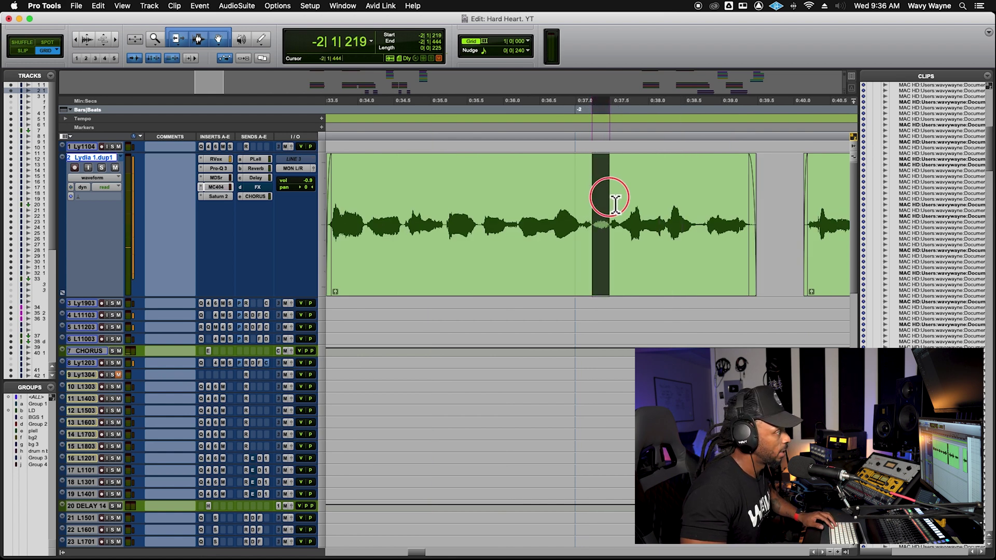
key(super+bracketright)
key(super+bracketright)
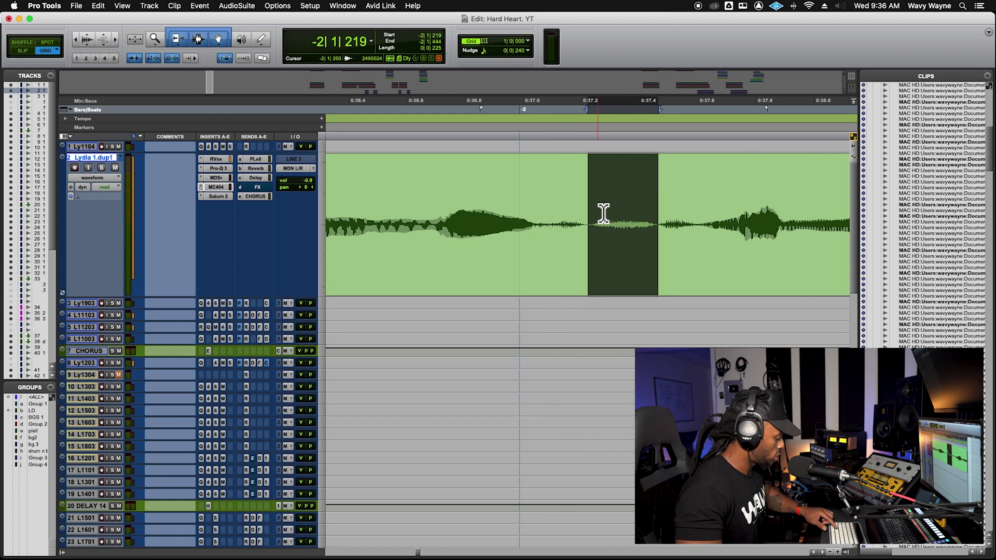
drag(596, 295, 597, 298)
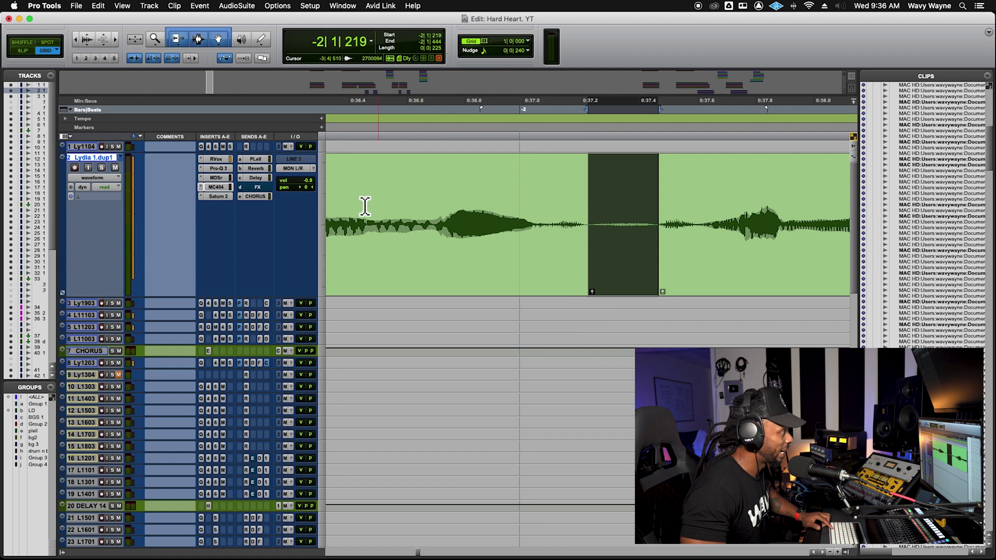
- Play the vocal from -3|4|417 to hear the lead-in to the quieter breath
click(355, 204)
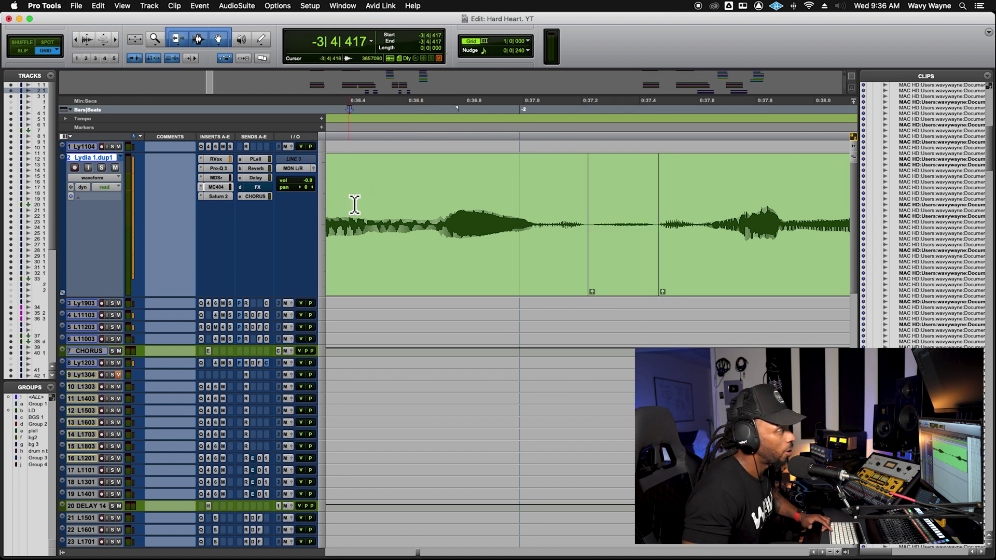
key(space)
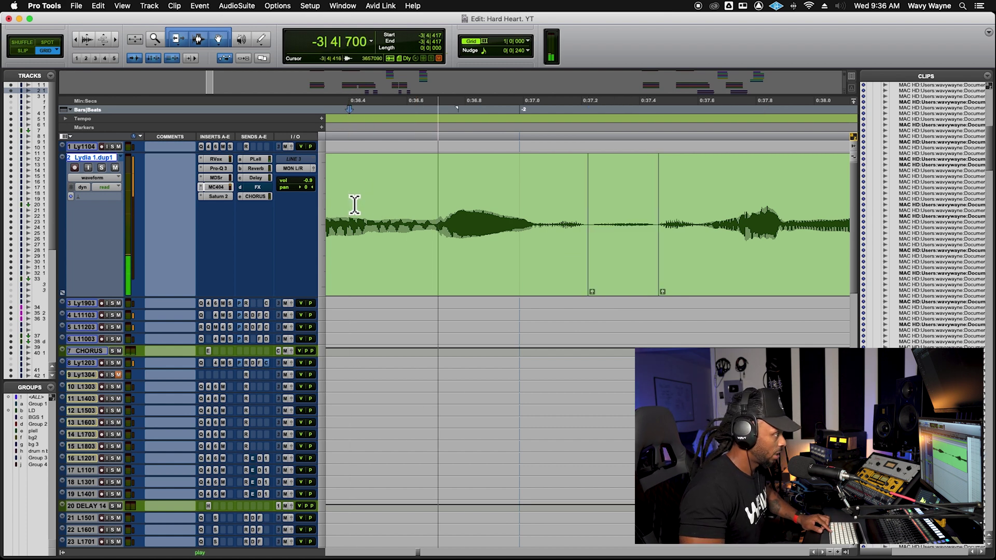
key(space)
key(space)
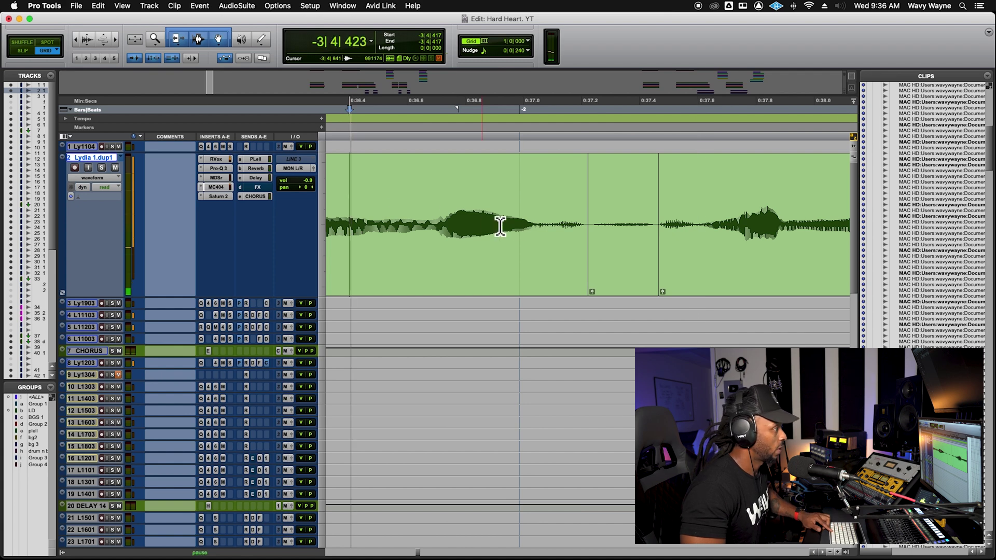
key(space)
- Split the vocal at -2|1|055 and lower the clip gain of the short segment before the breath
click(543, 194)
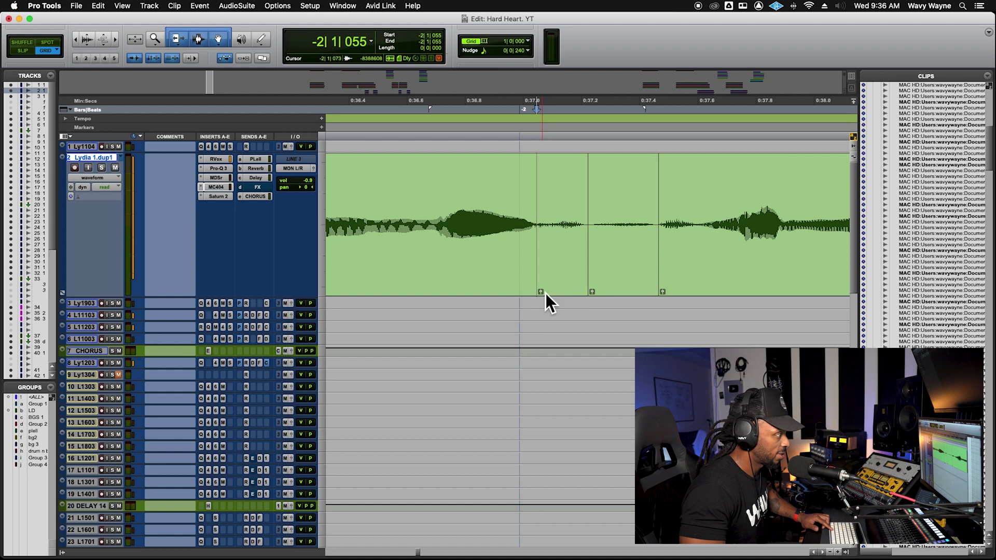
click(543, 292)
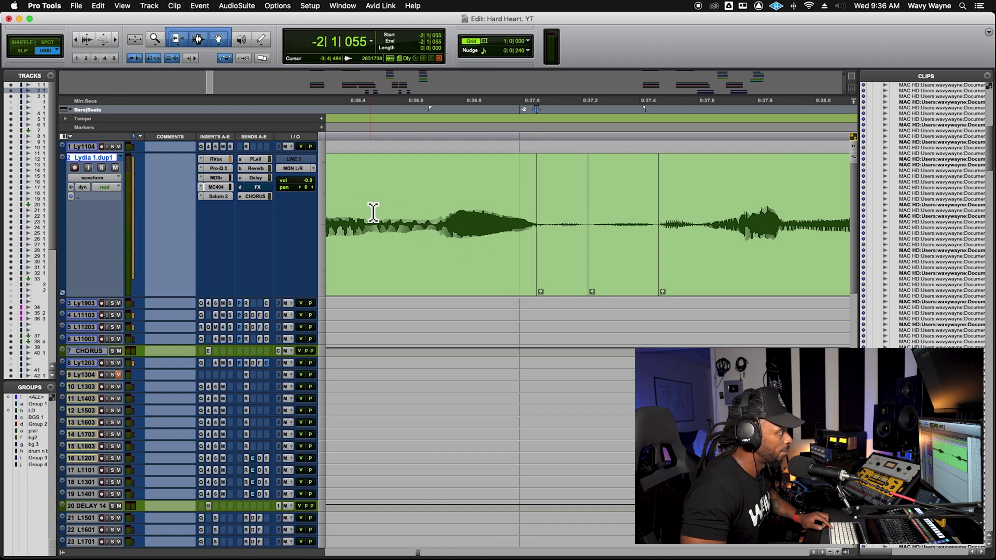
- Play the lead vocal from -3|4|399 to hear the quieter segments around the breath near bar -2
click(344, 210)
key(space)
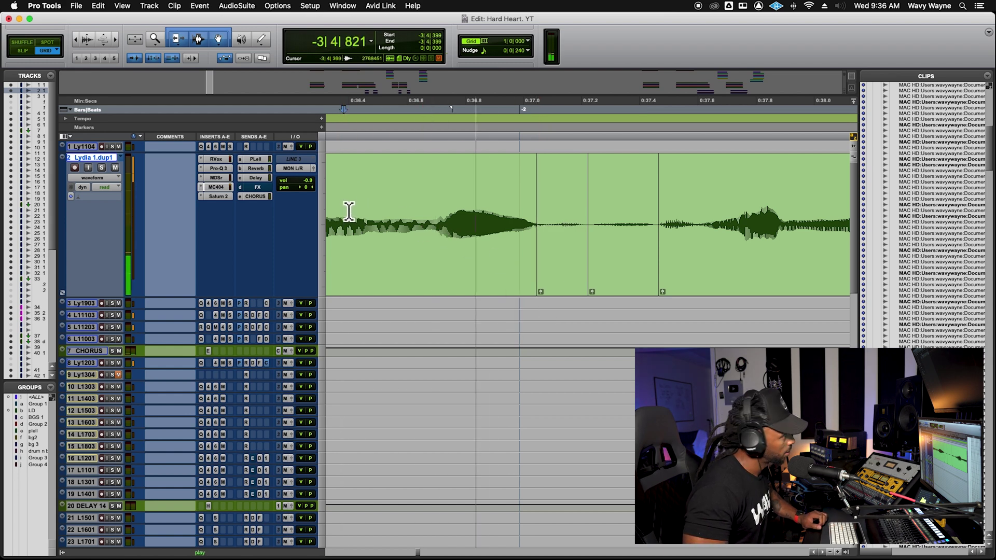
key(r)
key(r)
key(r)
key(r)
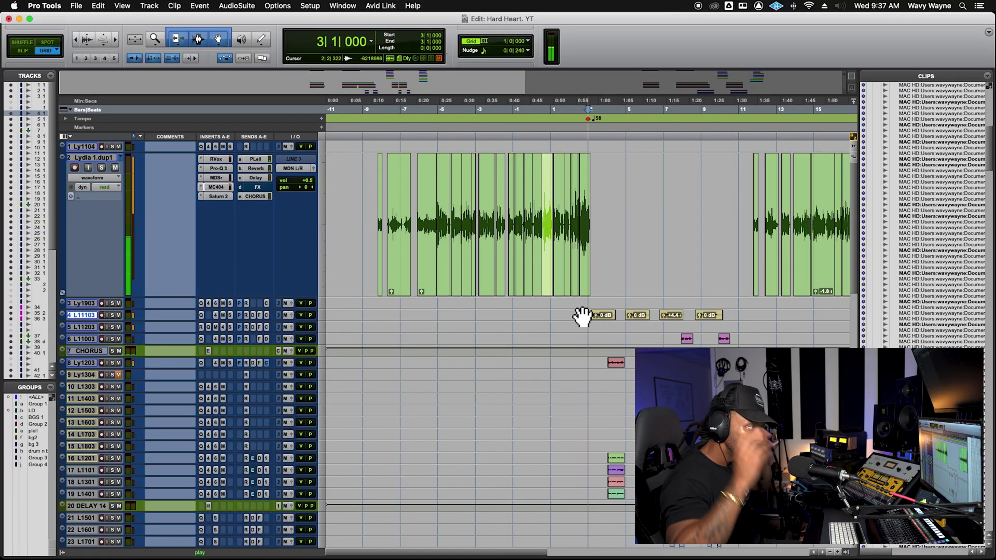
- Play the song from 3|1|000 to hear where the chorus background vocals enter
key(space)
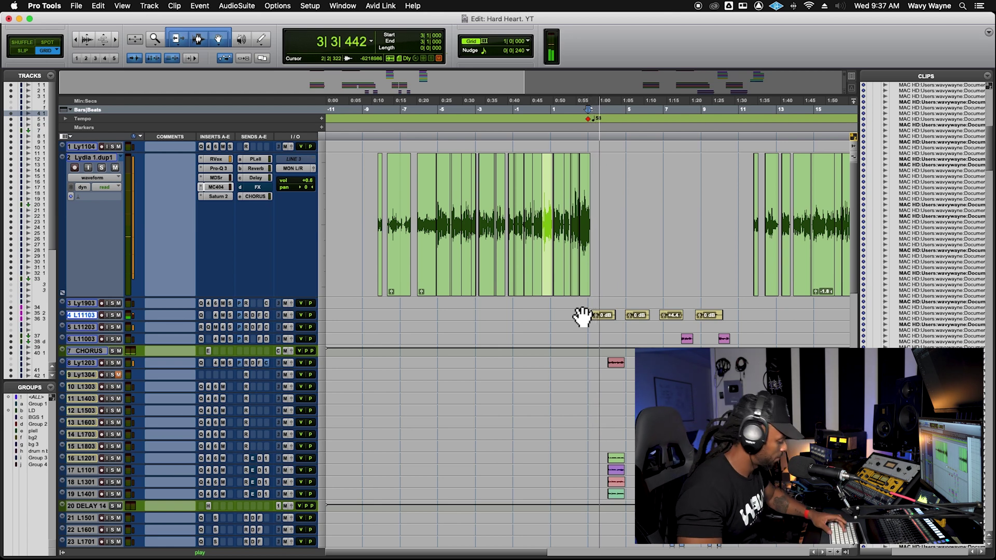
key(super+])
scroll(582, 316, down, 5)
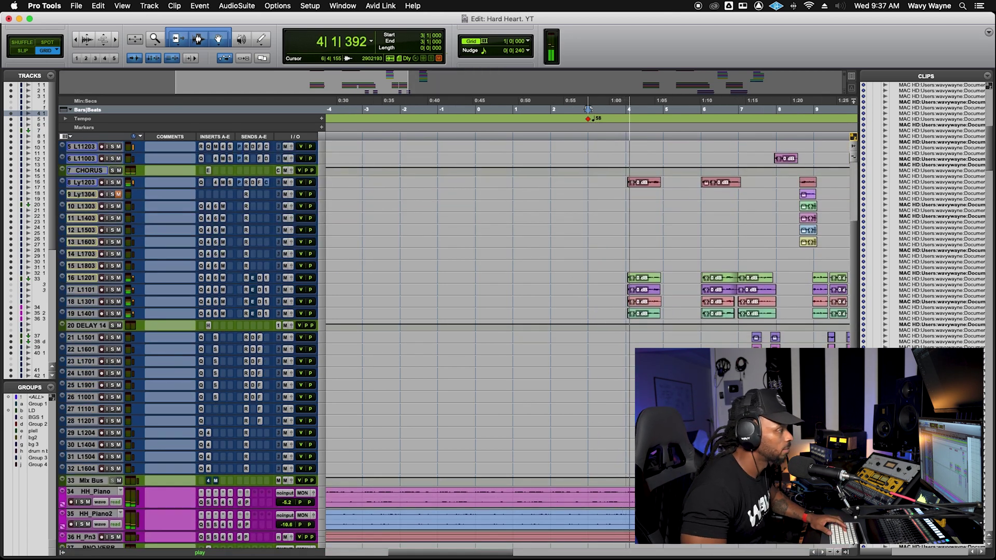
scroll(690, 312, up, 1)
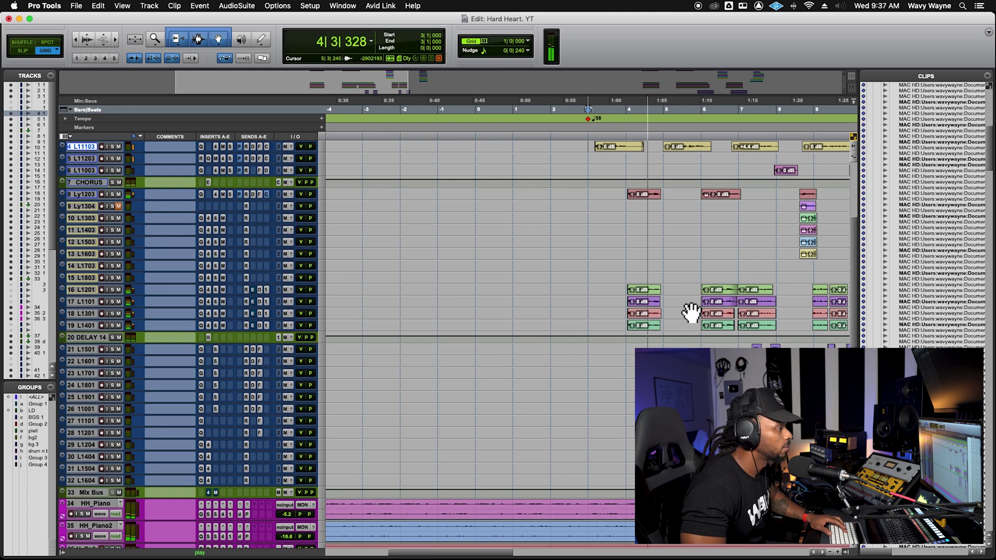
- Solo the background vocals on tracks 16 to 19 and play them from 4|1|000
click(631, 294)
key(space)
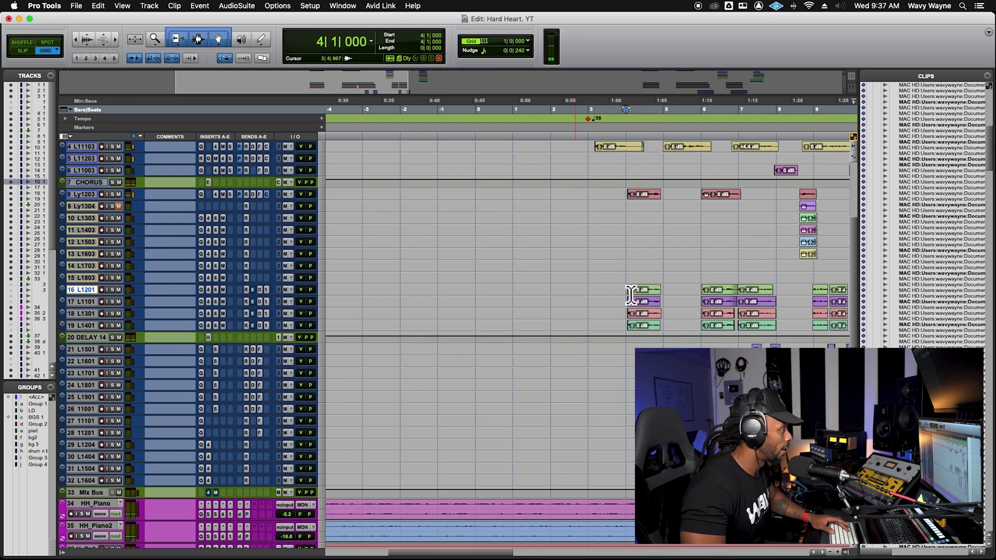
click(113, 291)
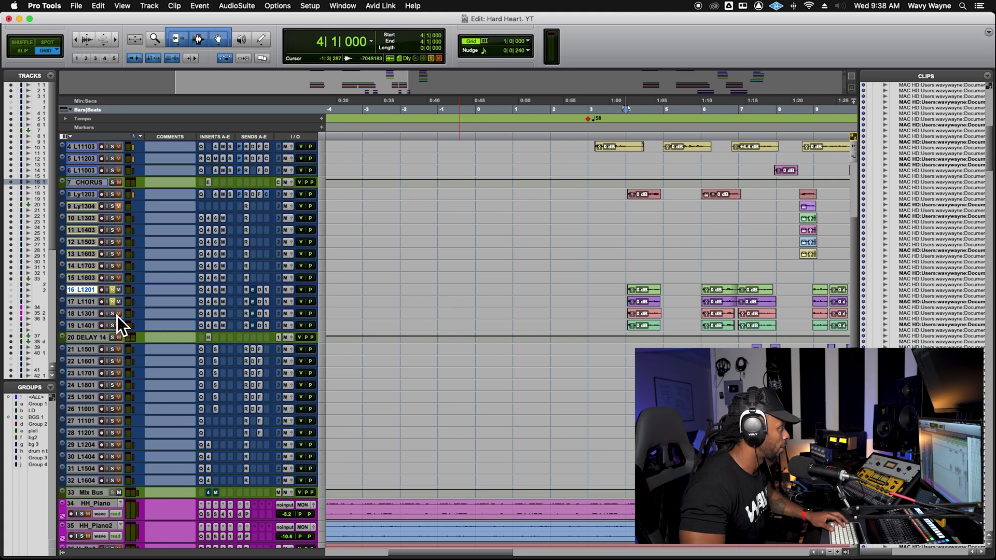
key(space)
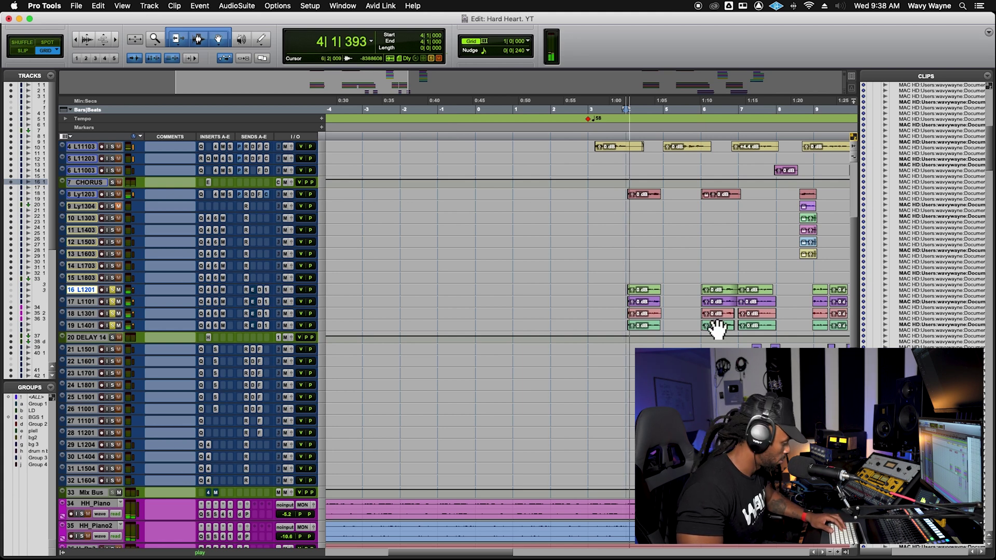
key(super+bracketright)
key(super+bracketright)
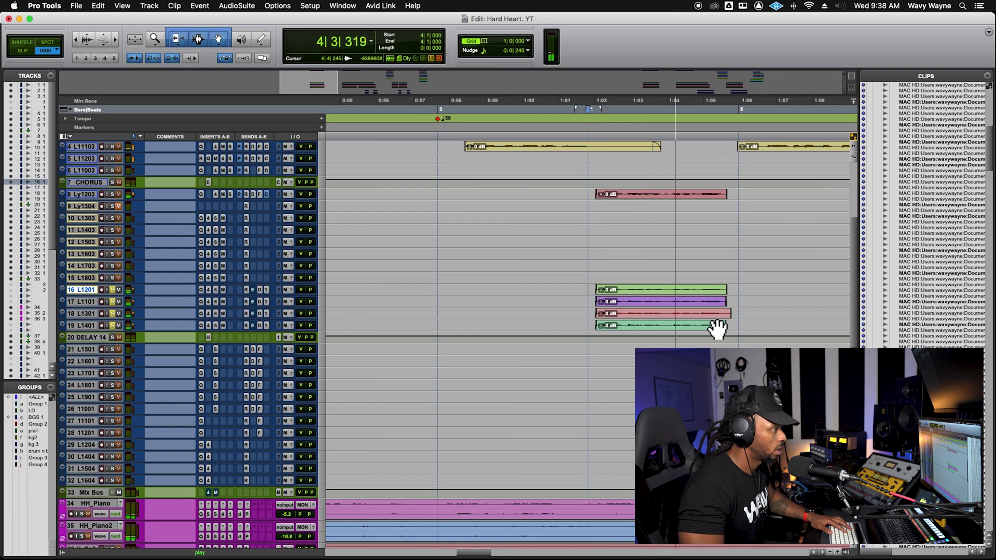
key(space)
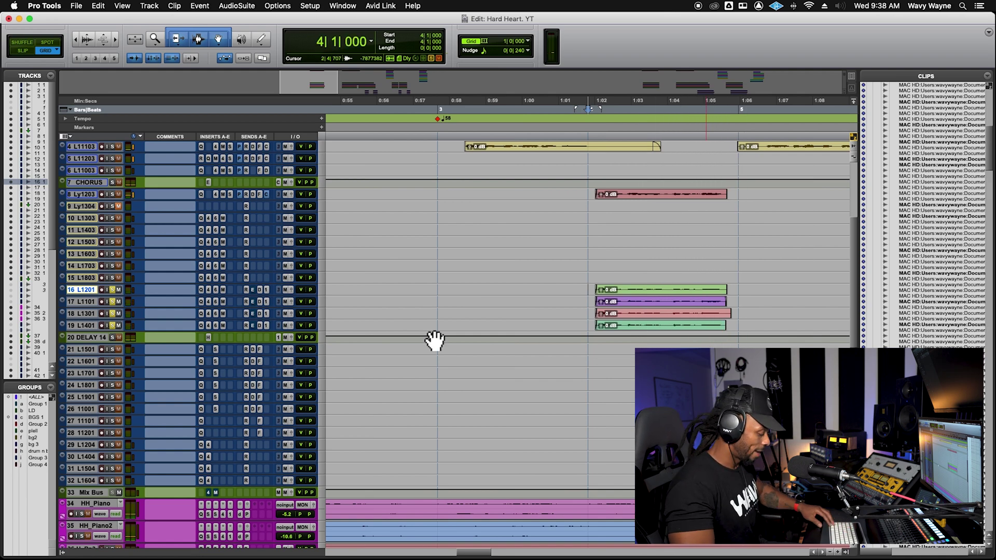
- Enlarge the tracks and waveforms, and delete the breath from 4|2|959 to 4|3|182 on background vocal tracks 16 to 19
key(ctrl+alt+Down)
key(ctrl+alt+Up)
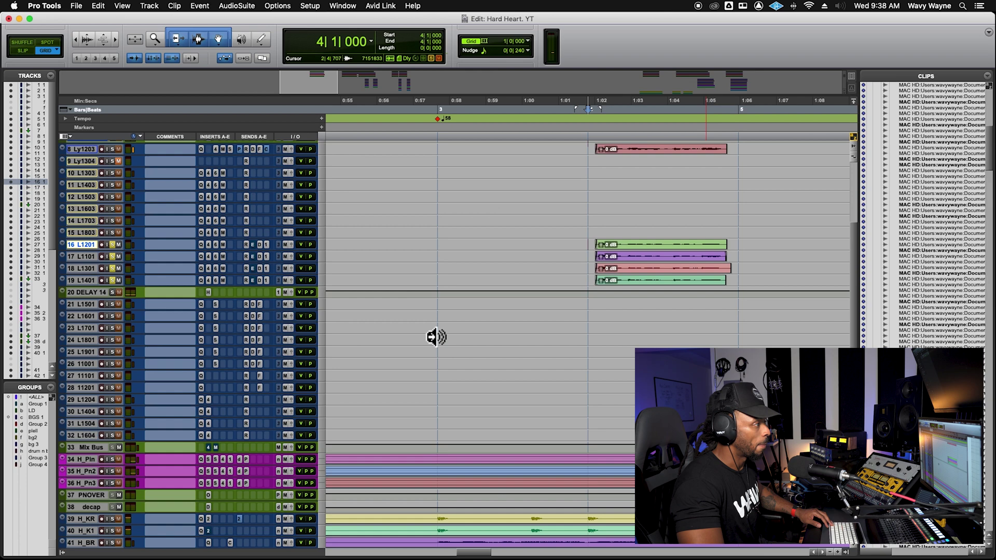
key(ctrl+alt+Up)
scroll(524, 343, down, 5)
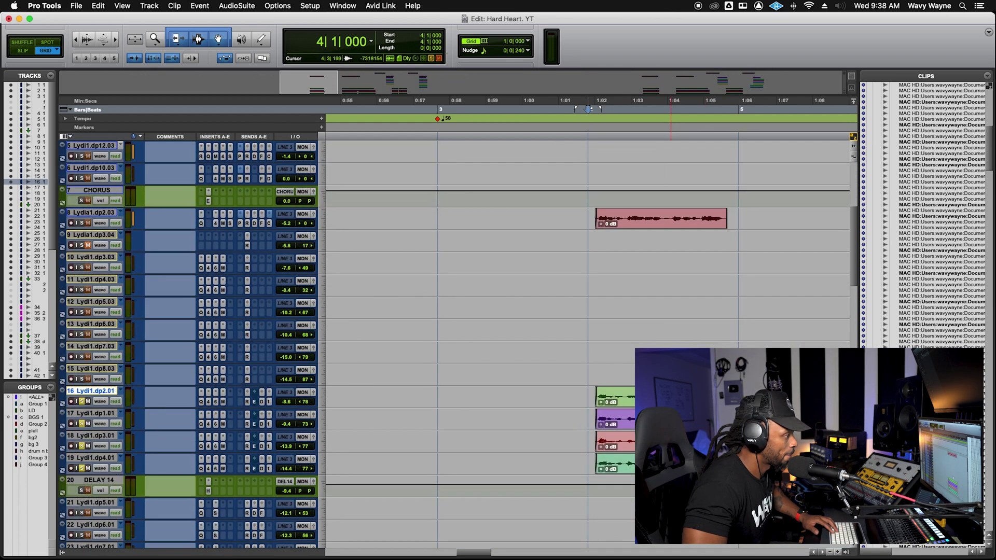
click(89, 38)
click(90, 39)
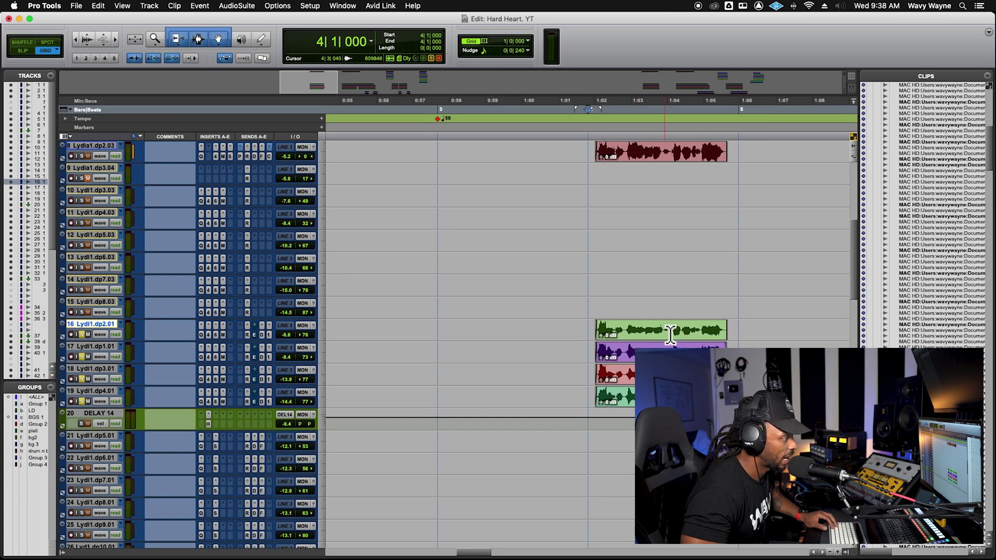
scroll(672, 341, up, 3)
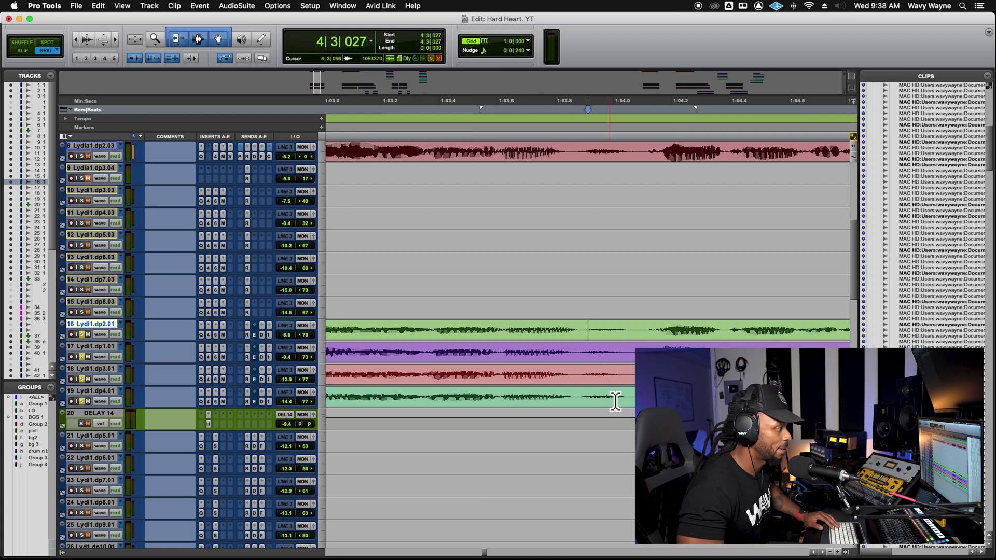
drag(643, 335, 587, 412)
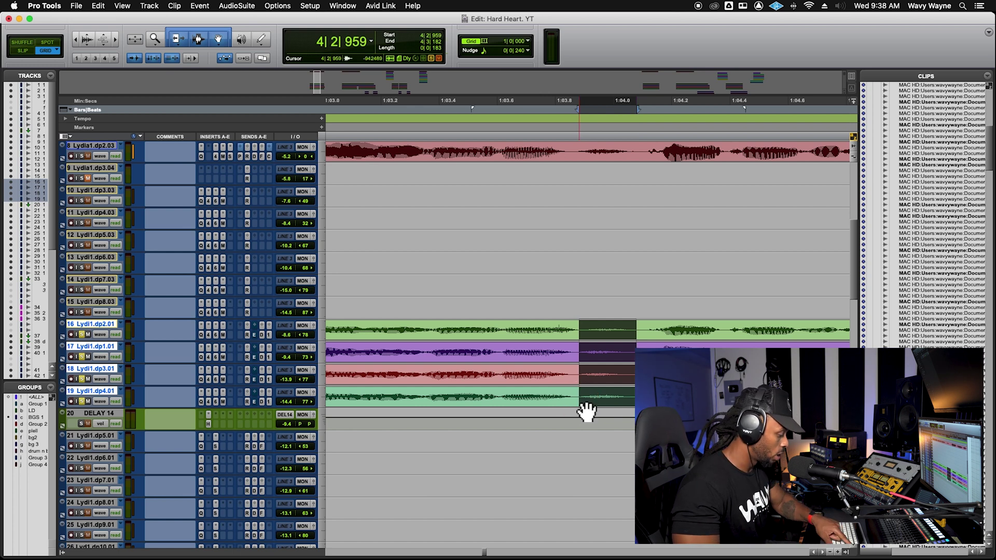
key(Delete)
- On tracks 16 to 19, add fade-outs before the gap from 4|2|944 and fade-ins after it ending at 4|3|222
drag(588, 328, 580, 413)
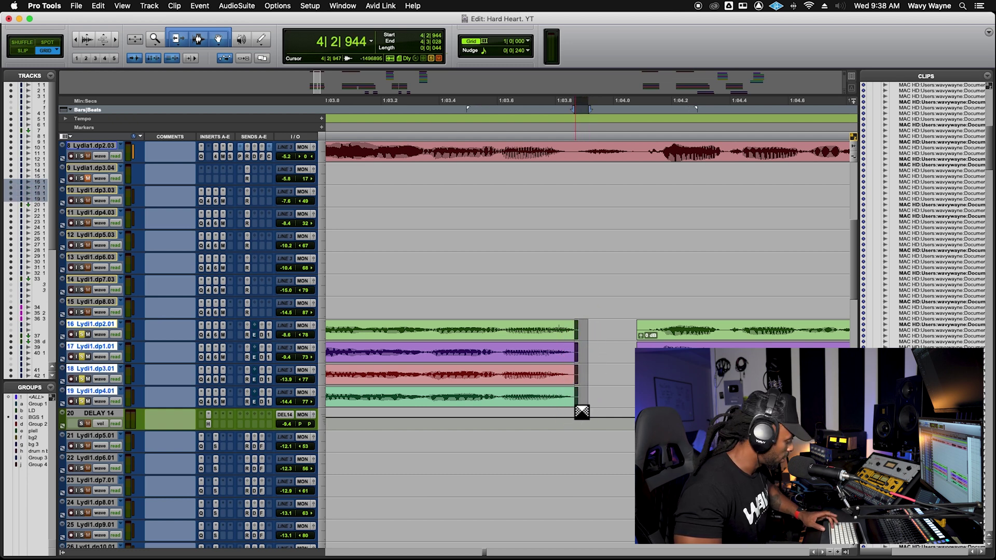
key(super+f)
click(591, 333)
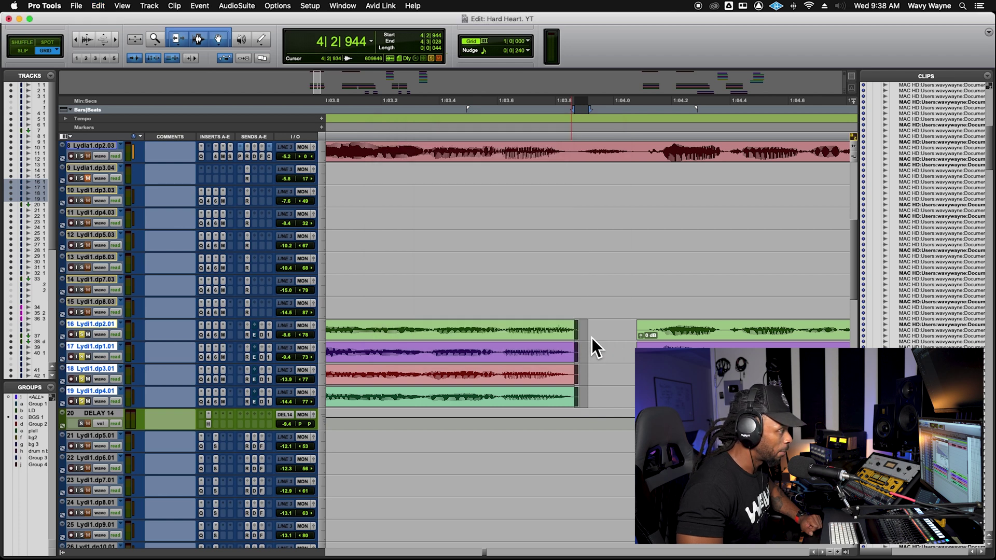
drag(628, 332, 649, 392)
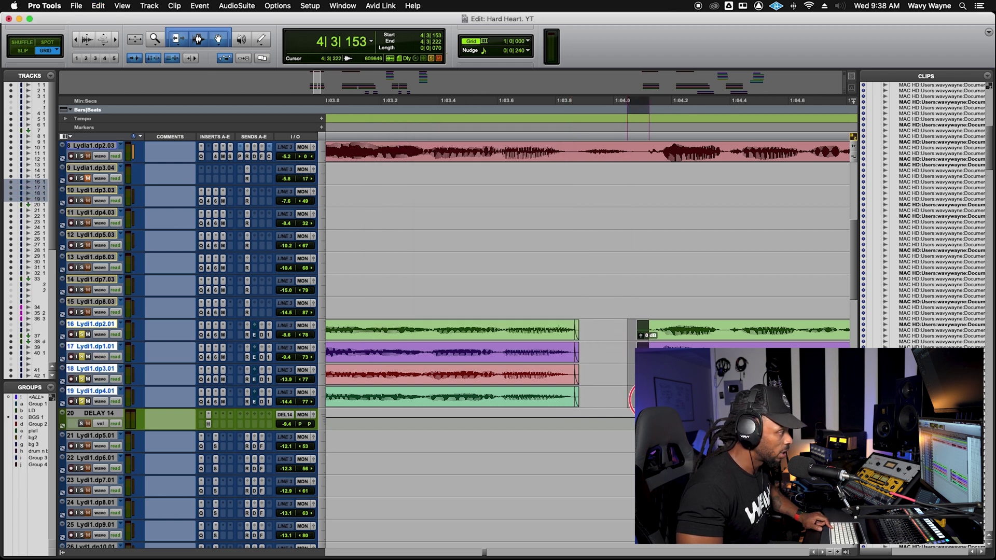
key(super+f)
key(Return)
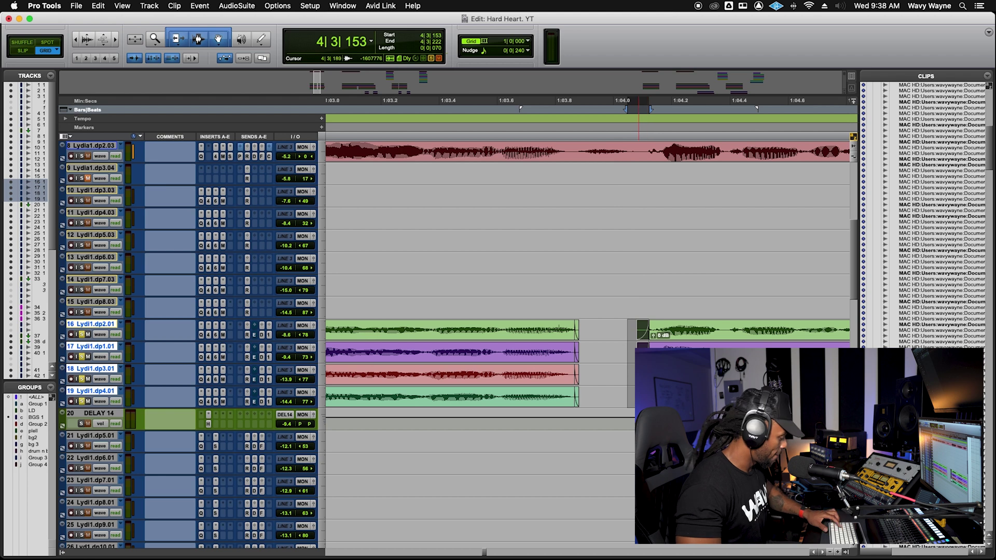
- Play the edited background vocals from 4|1|059 to check the gap and its fades
key(super+bracketleft)
key(super+bracketleft)
click(439, 326)
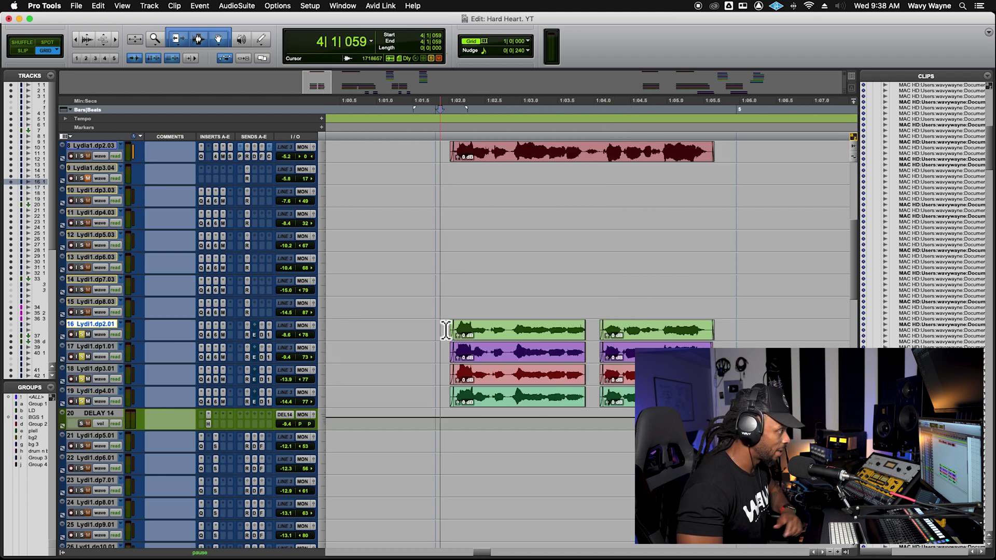
key(space)
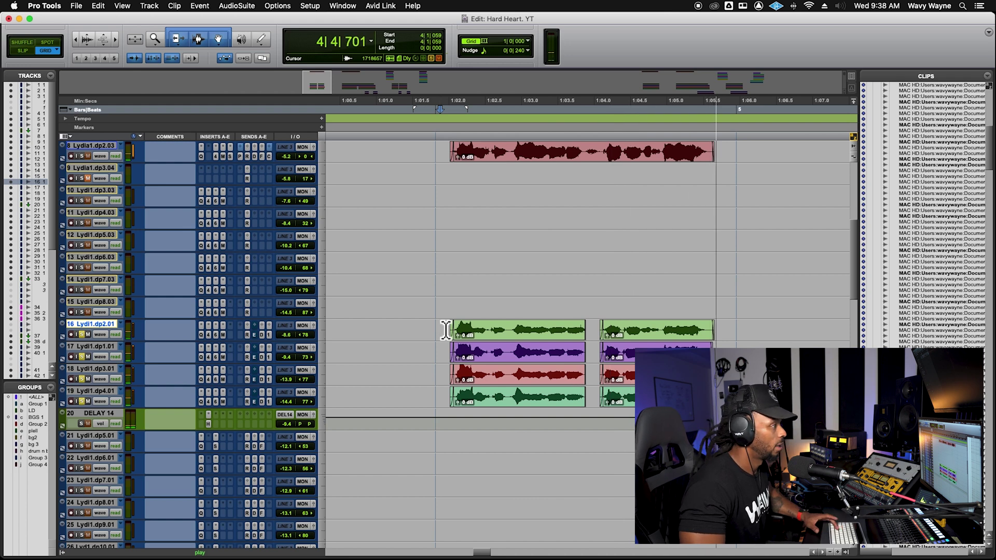
key(space)
scroll(536, 200, up, 2)
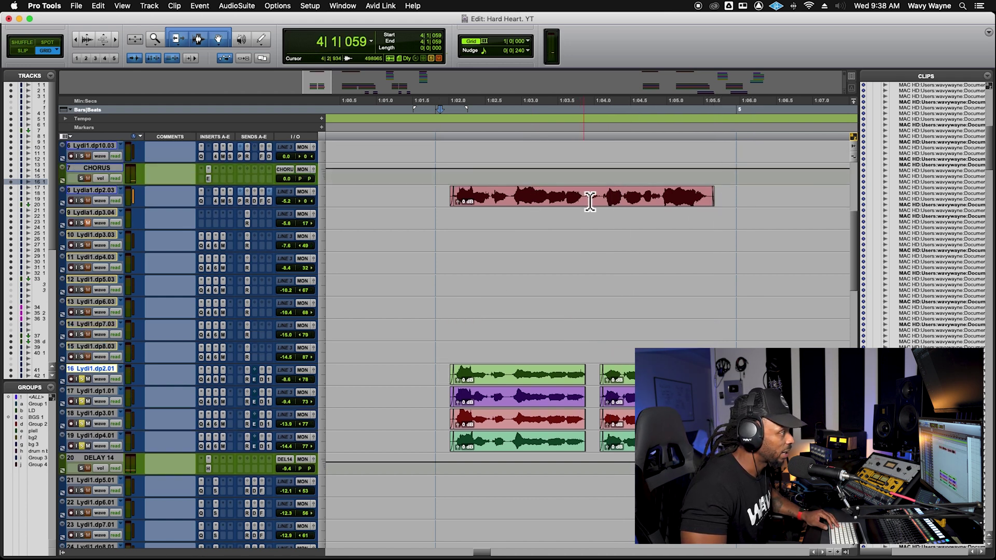
drag(584, 199, 599, 217)
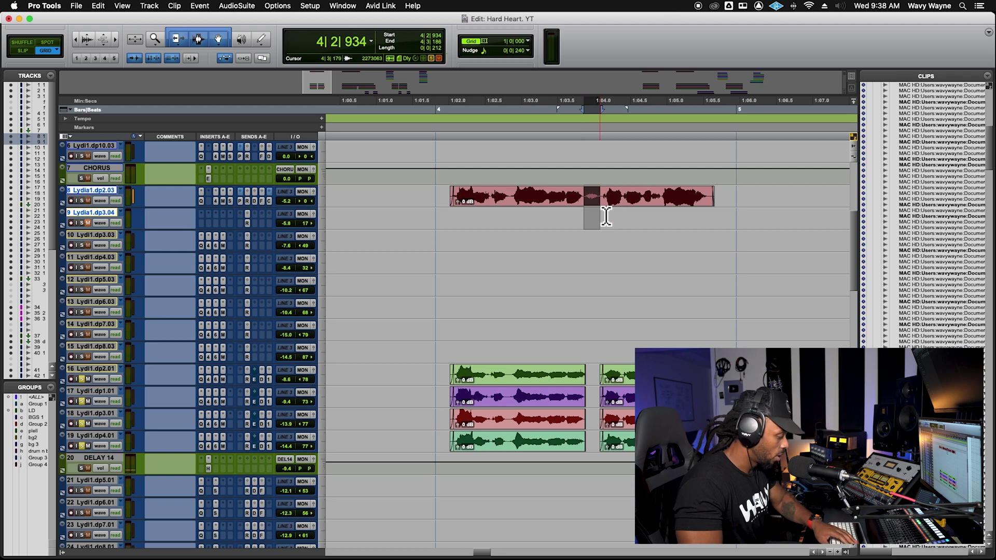
key(Delete)
key(super+z)
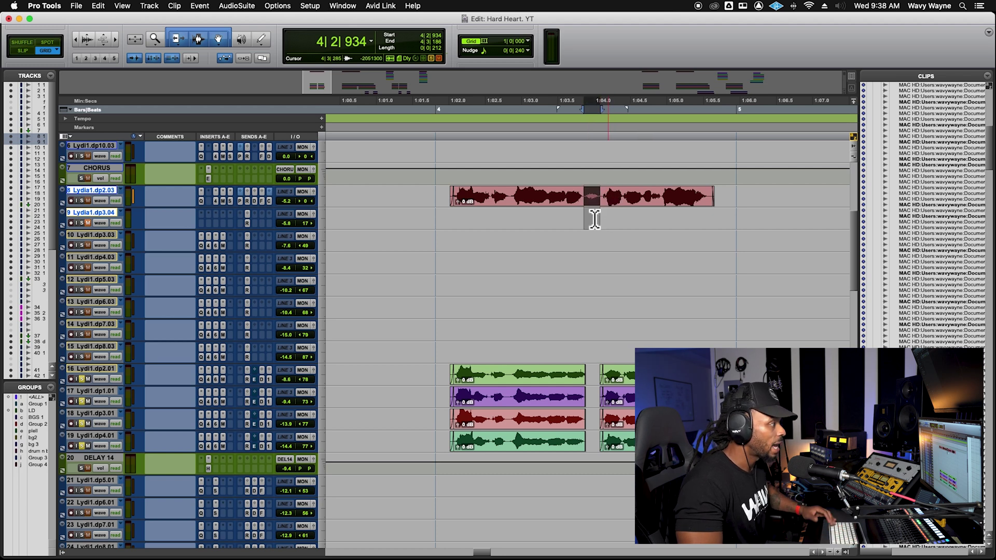
- Enlarge chorus vocal track 8, separate the breath between 4|2|934 and 4|3|201 into its own clip and mute it
drag(318, 207, 325, 275)
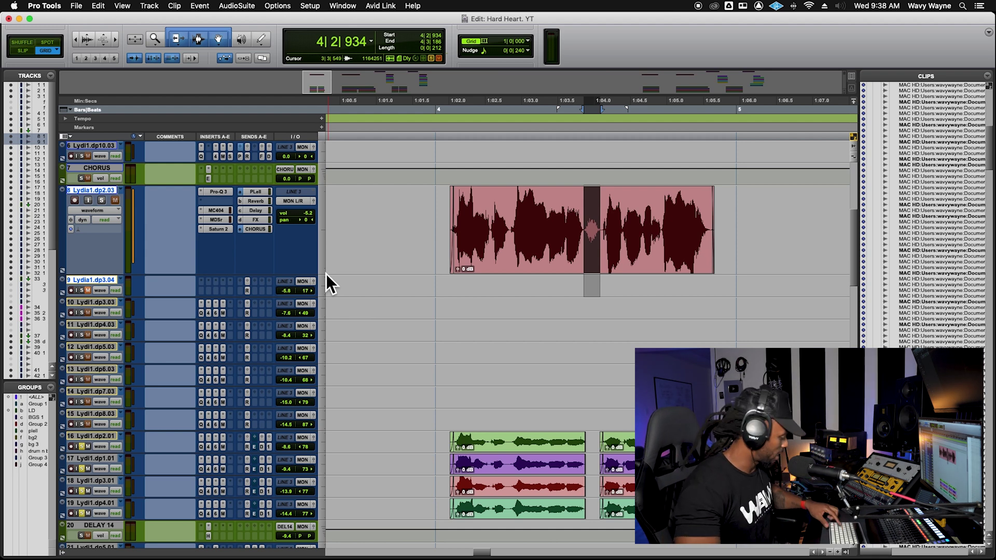
key(super+bracketright)
key(super+bracketright)
click(595, 213)
drag(588, 210, 658, 210)
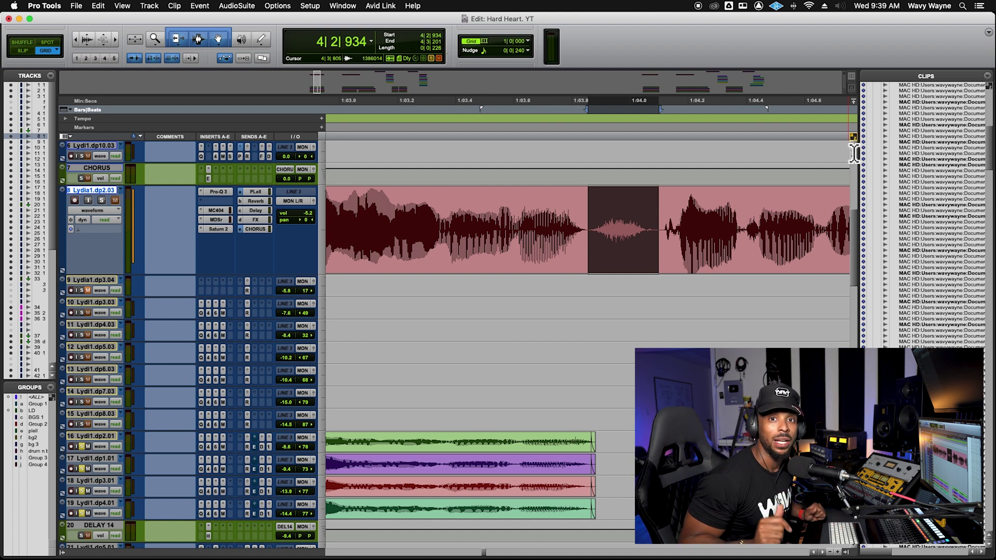
key(b)
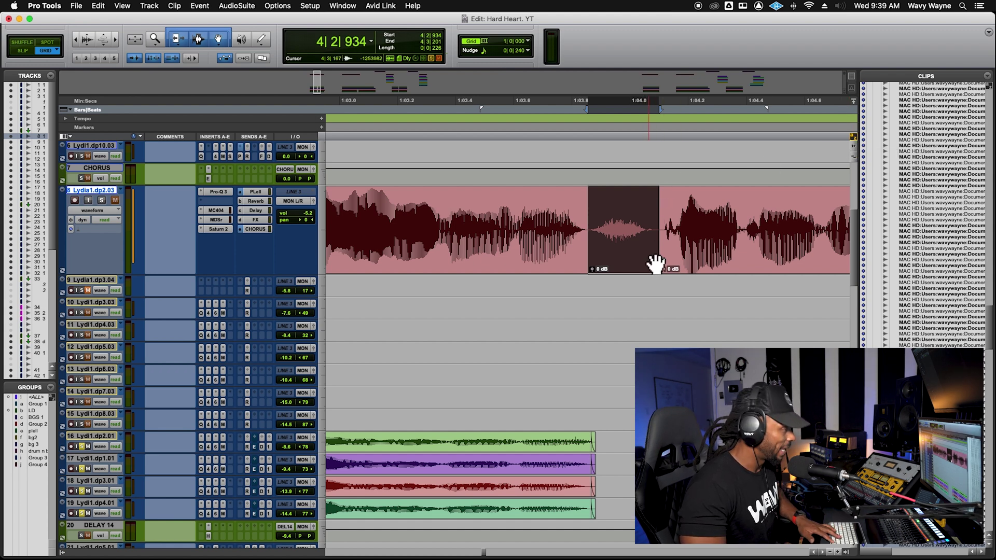
key(super+m)
- On track 8, fade out from 4|2|884 to 4|2|934 before the muted breath and fade in from 4|3|201 to 4|3|217 after it
click(409, 207)
key(space)
drag(590, 197, 572, 190)
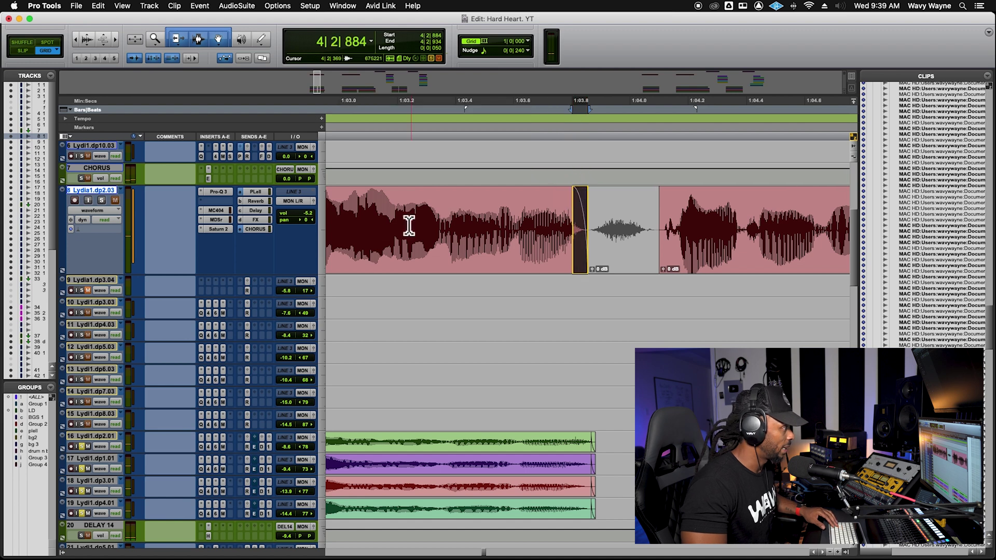
click(356, 214)
key(space)
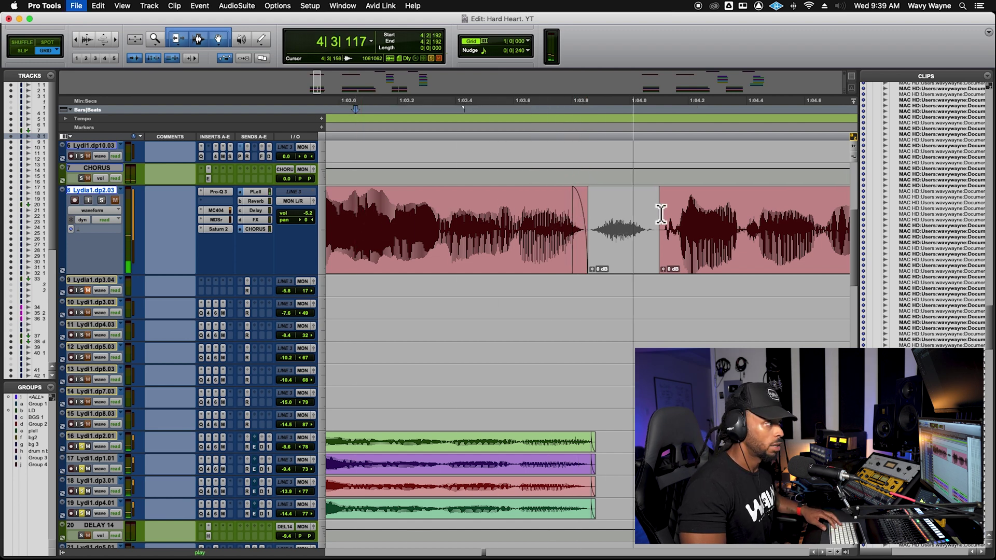
drag(660, 207, 665, 200)
key(space)
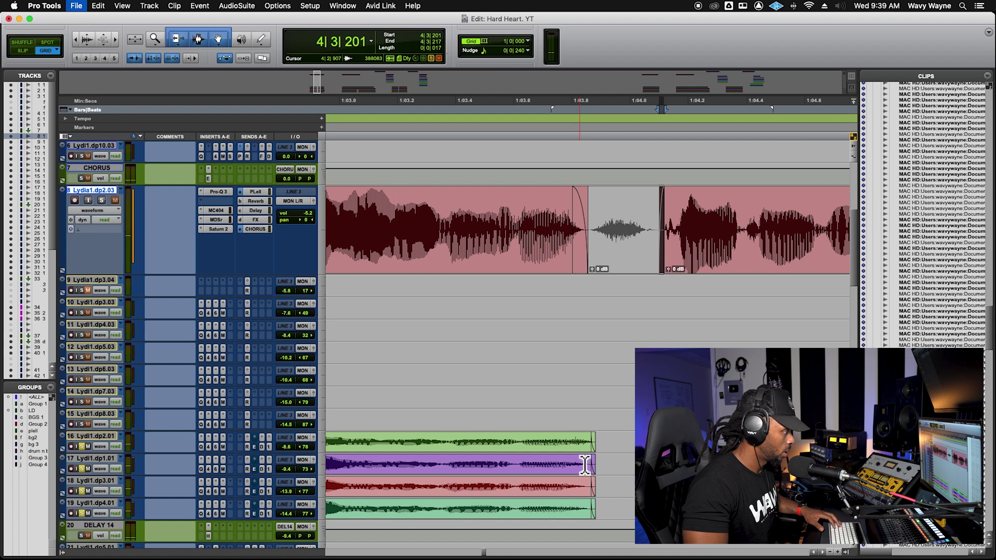
- Trim the end of track 16's first clip back to track 8's cut and play the passage from 4|2|301
drag(592, 444, 586, 446)
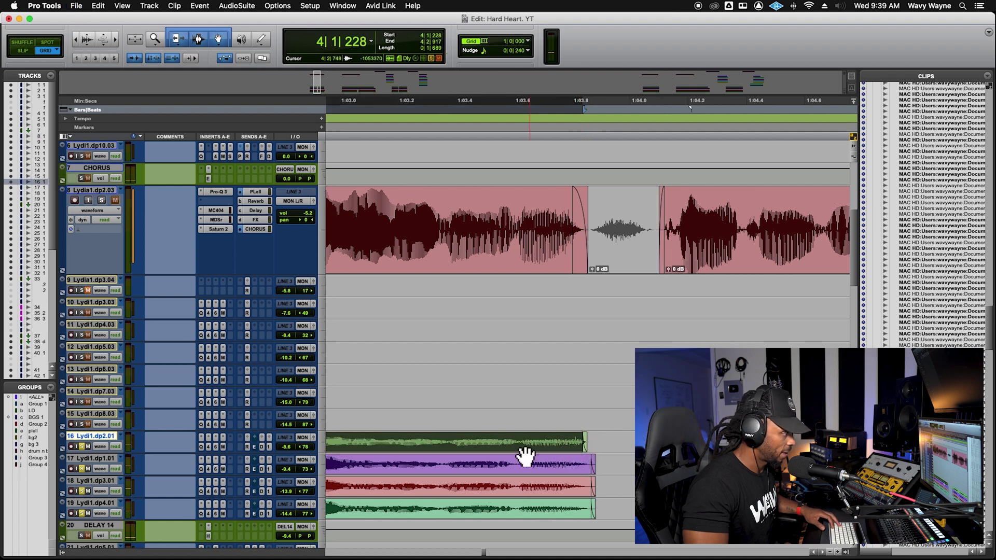
click(398, 442)
key(space)
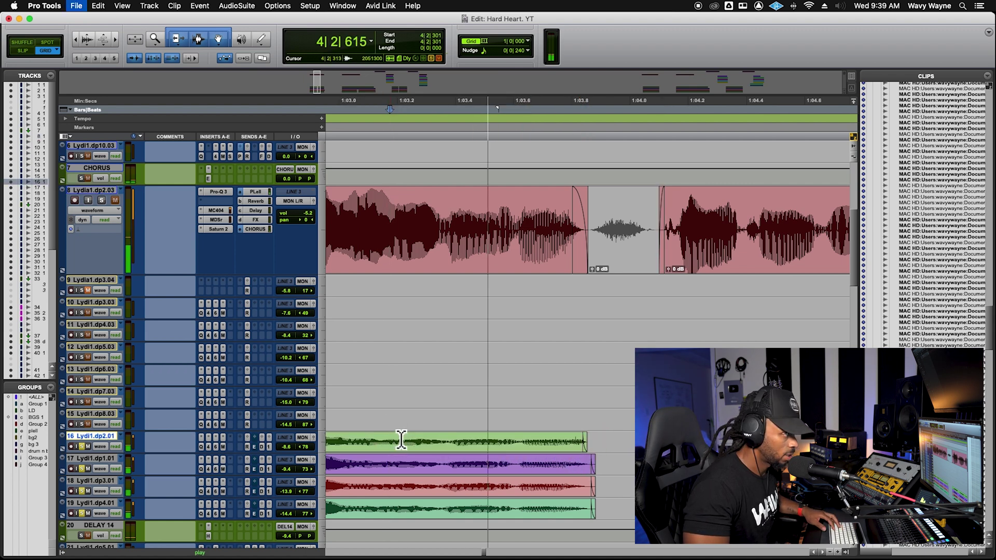
key(r)
key(r)
key(space)
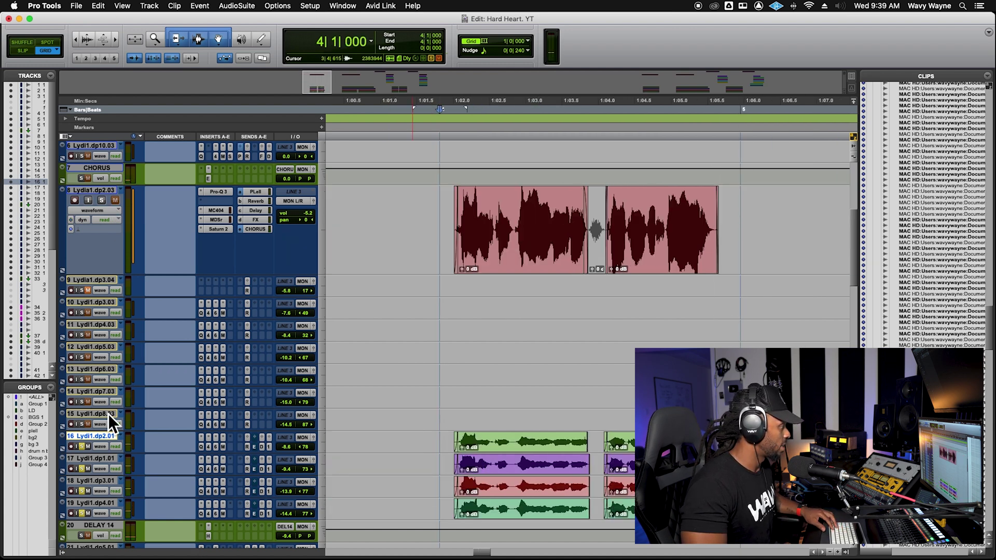
- Clear the solo on background vocal tracks 16 to 19 and play the full mix from 4|1|000
click(82, 447)
click(447, 419)
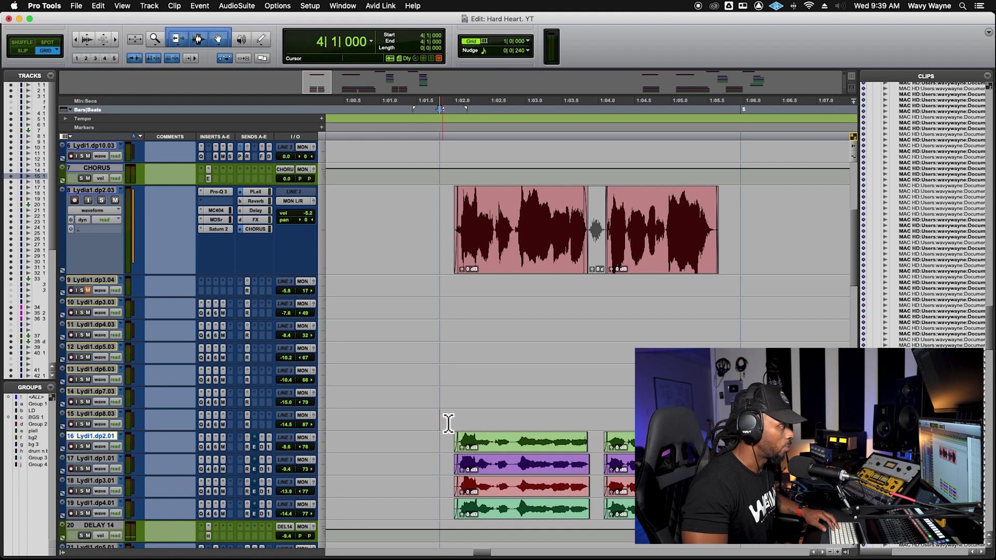
key(space)
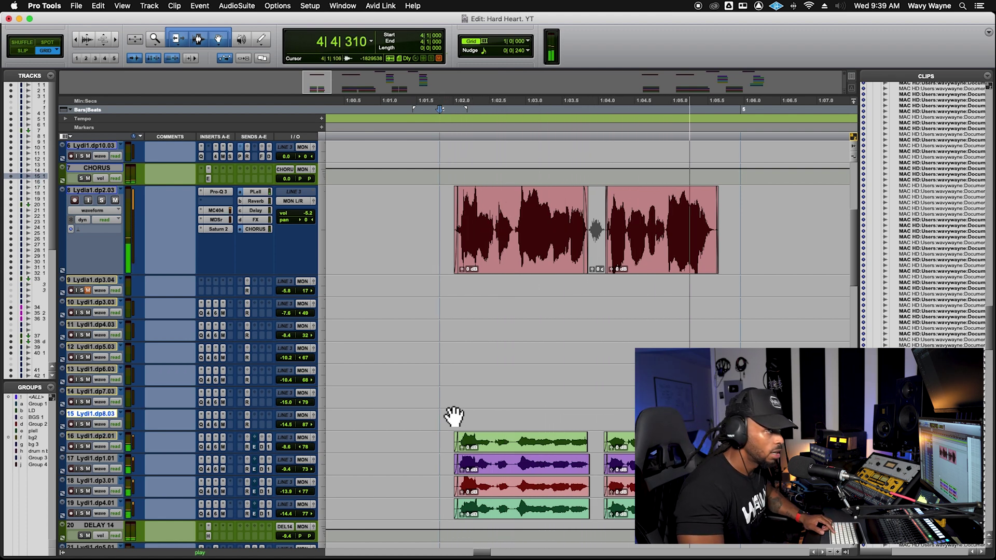
- Play the mix from 5|1|000 and bring the lead vocal tracks into view
key(space)
key(r)
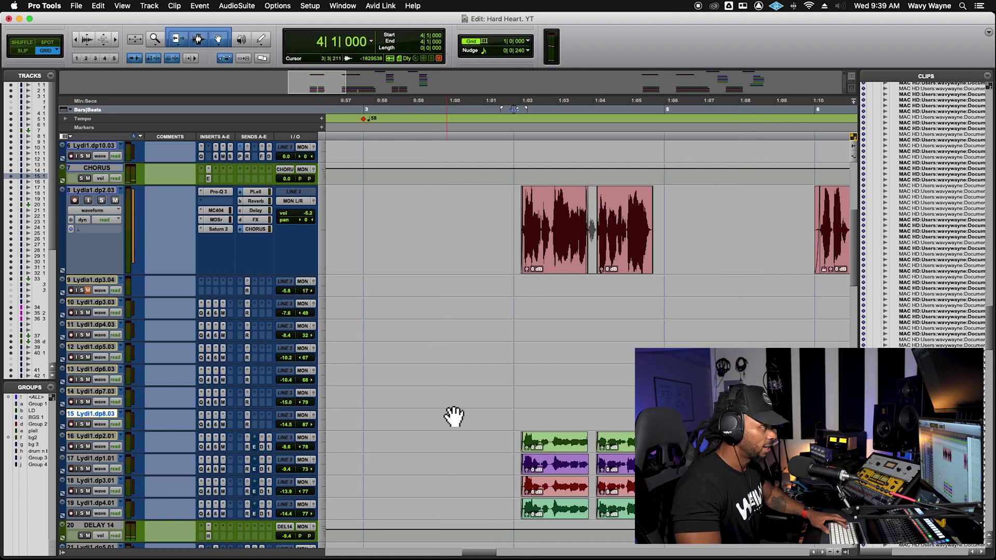
click(669, 288)
key(space)
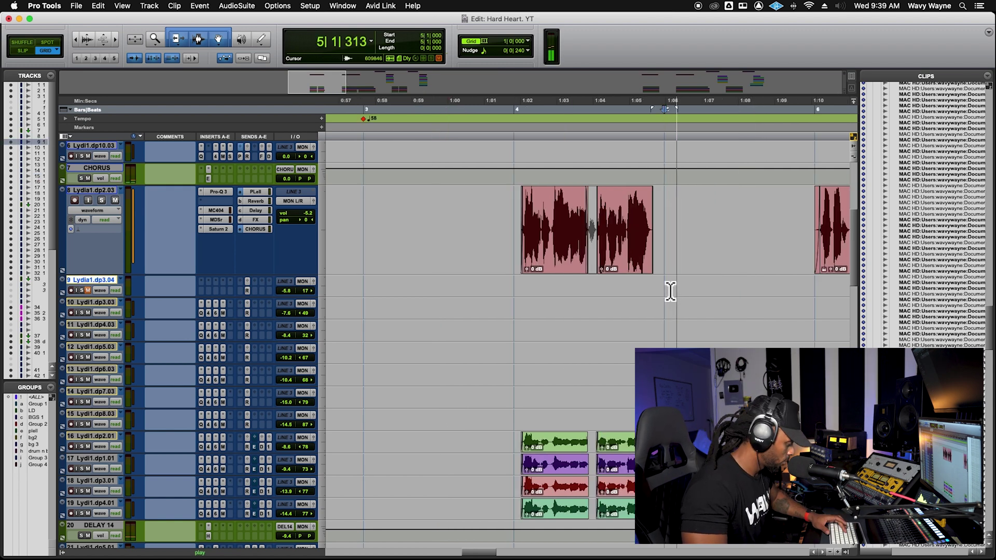
key(t)
scroll(669, 291, up, 5)
key(space)
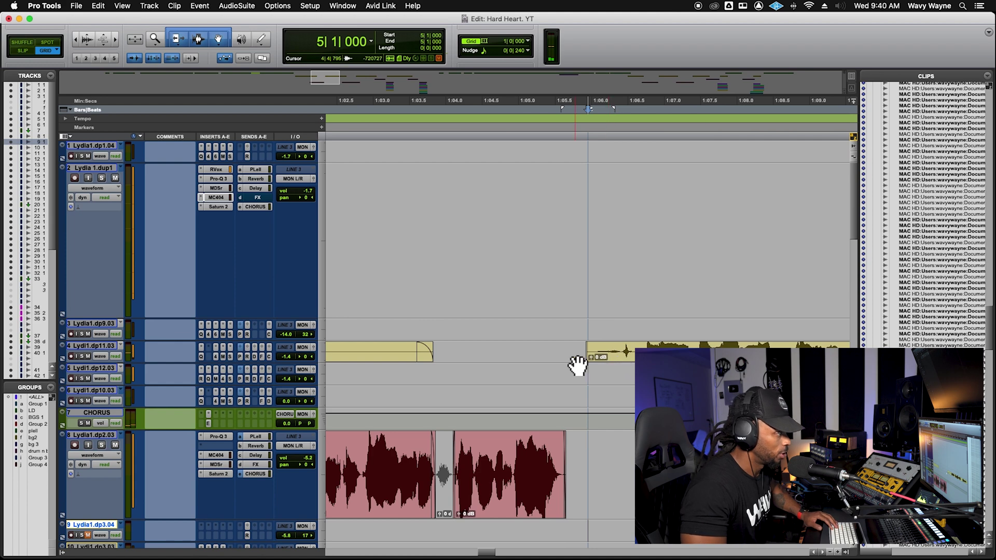
- Enlarge lead vocal track 4 and trim the start of its clip at bar 5 to 5|1|431
drag(262, 363, 278, 411)
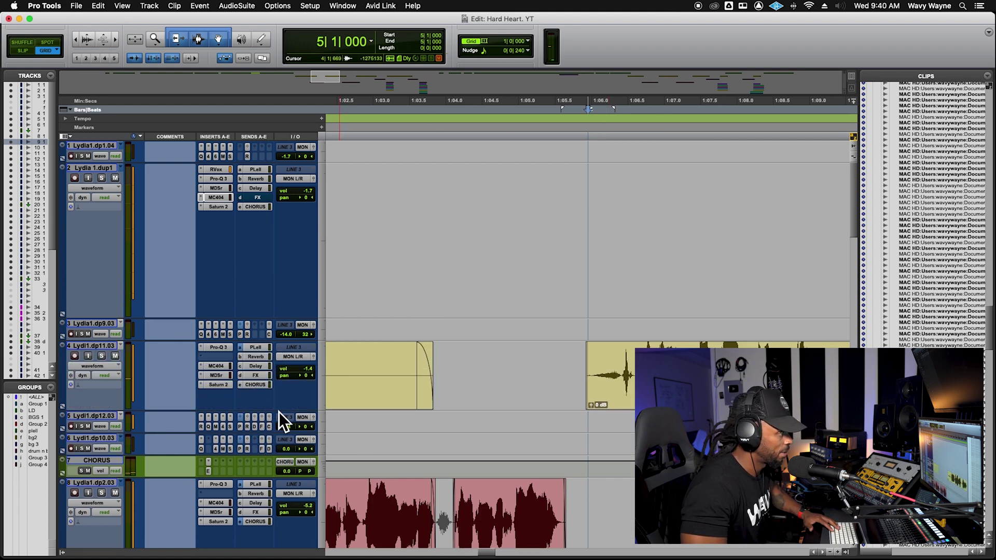
key(space)
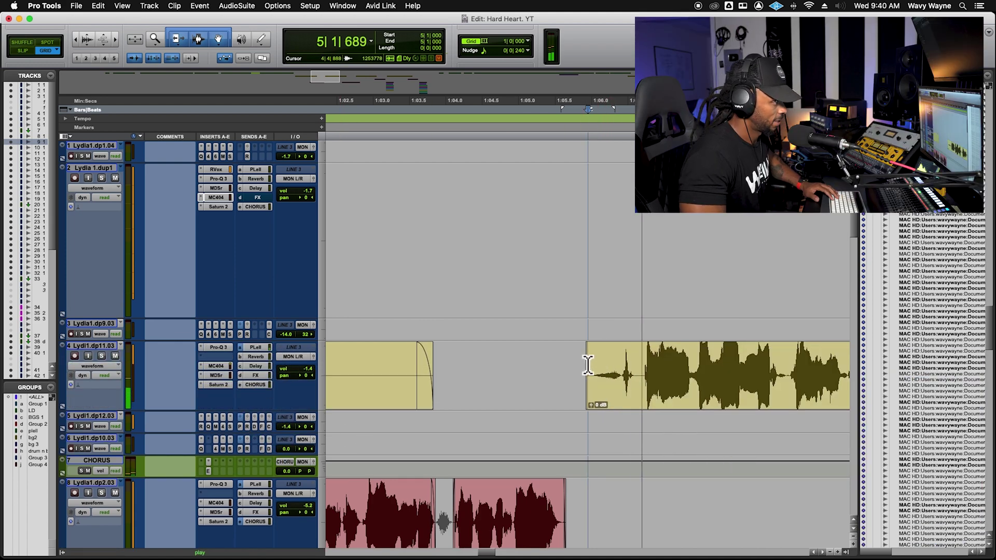
key(space)
click(621, 358)
key(a)
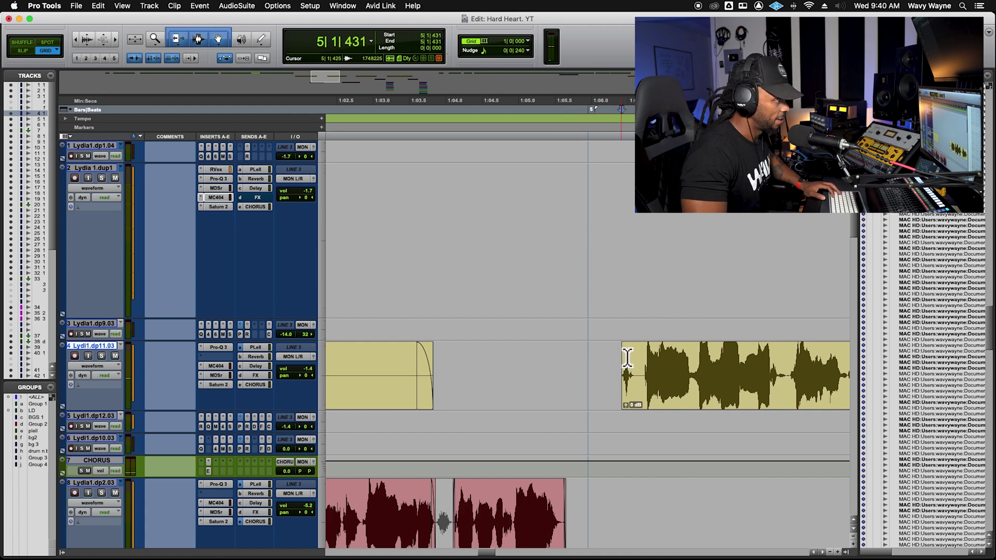
- Play the mix from 4|3|749 into bar 7 to check the trimmed lead entrance and the background vocals
click(497, 365)
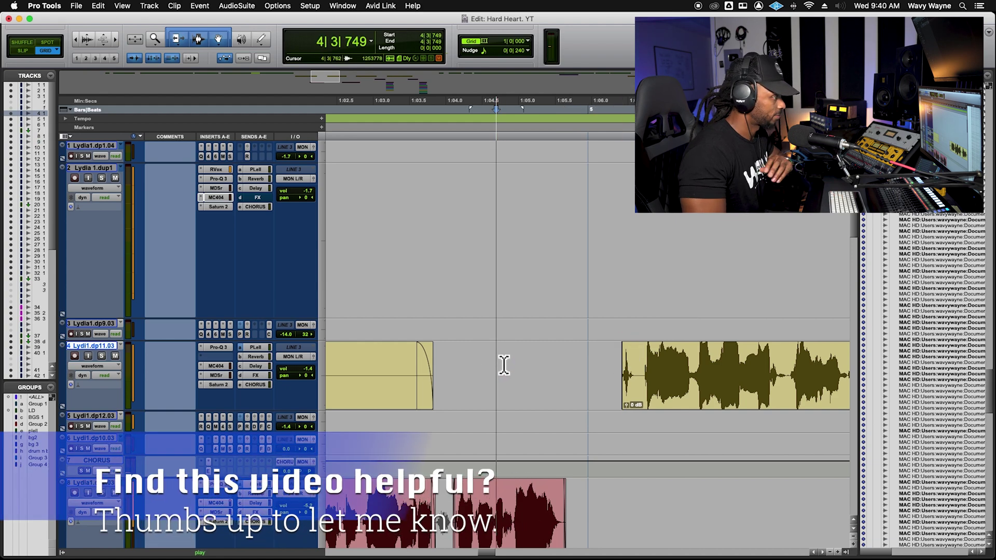
key(space)
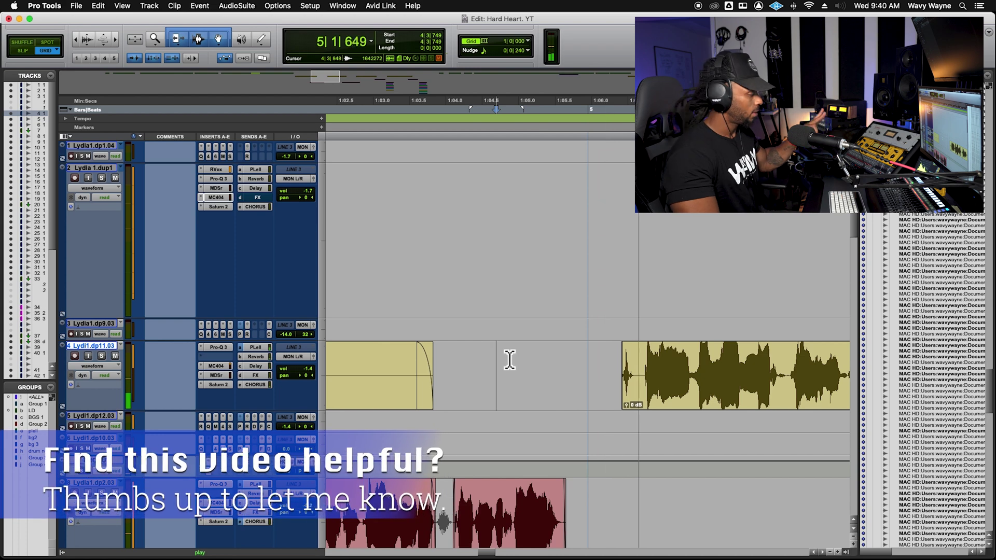
key(super+bracketleft)
key(super+bracketleft)
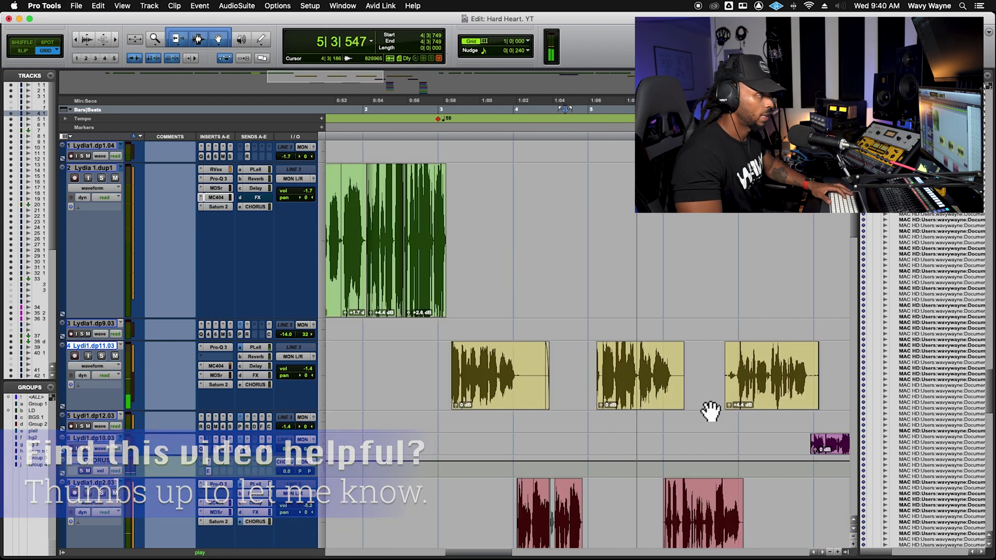
drag(684, 366, 678, 354)
scroll(691, 373, down, 6)
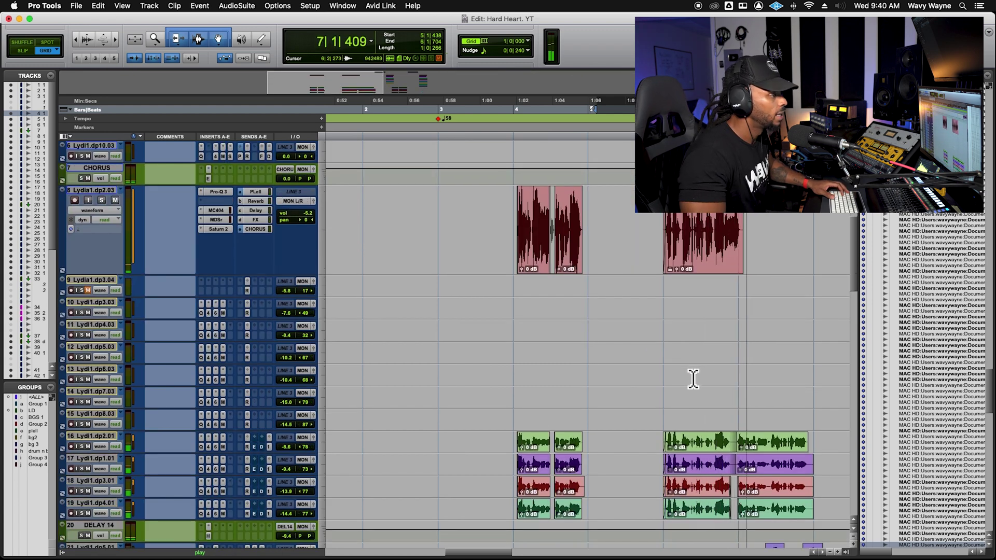
key(space)
- On background vocal tracks 16 to 19, remove the noise between the two phrases starting at 7|2|510
click(769, 447)
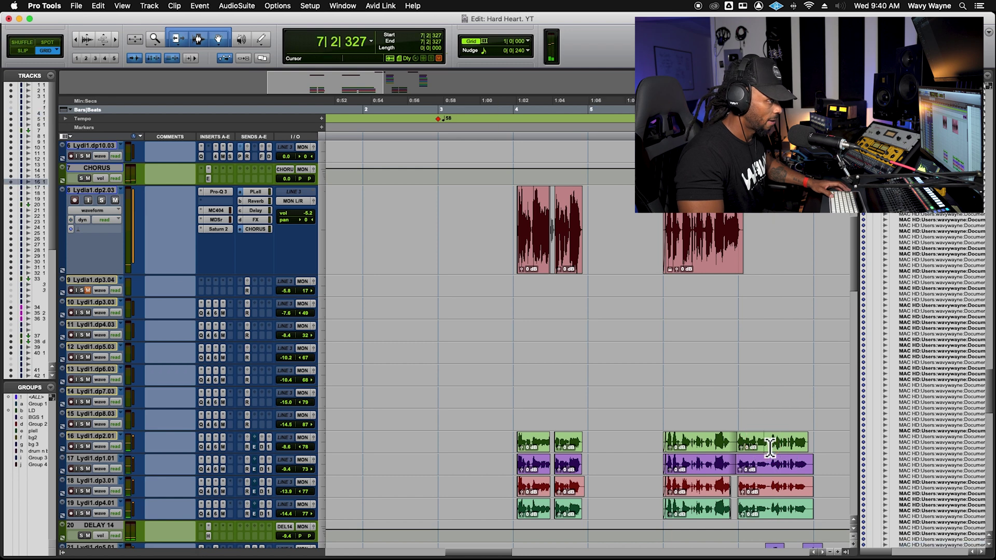
key(super+bracketright)
key(super+bracketright)
key(super+bracketright)
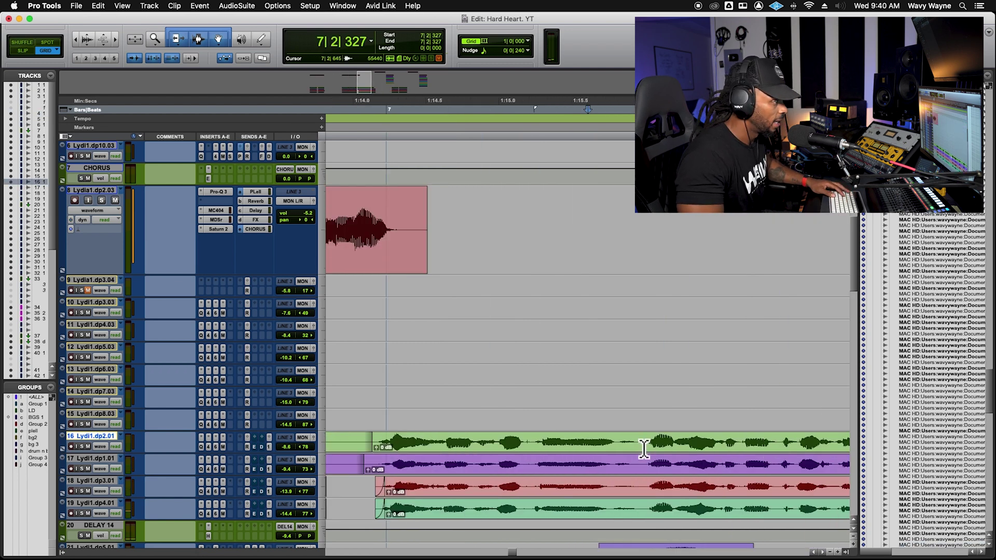
drag(648, 447, 617, 516)
key(Delete)
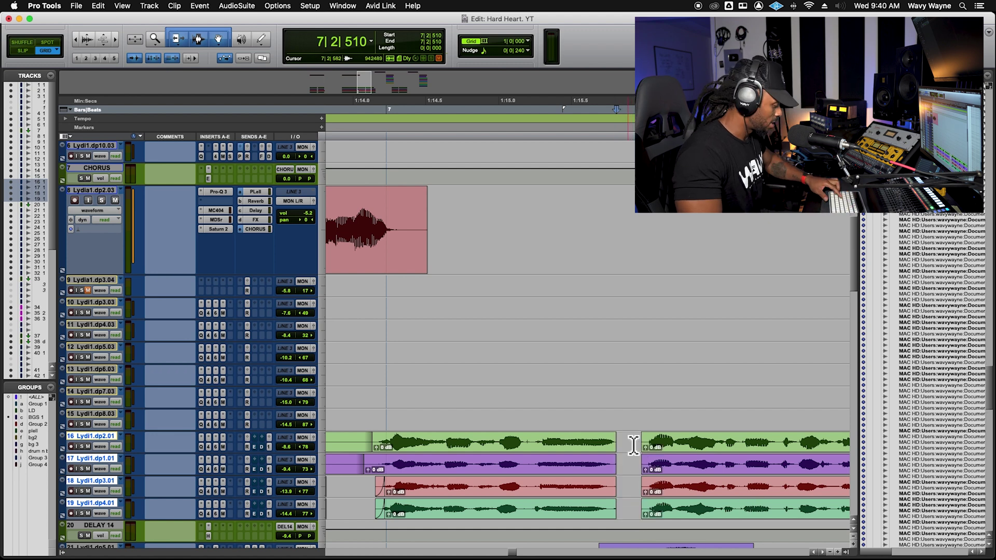
- Trim the clip ends before the gap slightly shorter on tracks 16 to 19 and fade them out from 7|2|442
key(super+bracketright)
key(super+bracketright)
drag(605, 447, 583, 520)
key(Delete)
drag(590, 444, 546, 518)
key(super+f)
key(Return)
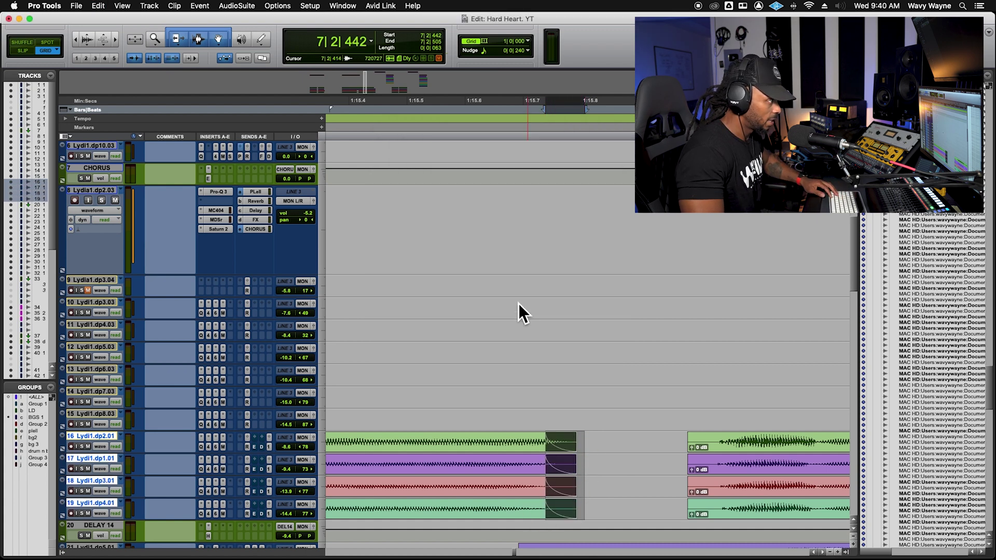
- Trim the clip starts after the gap to 7|2|707 on tracks 16 to 19 and fade them in up to 7|2|718
drag(679, 443, 717, 523)
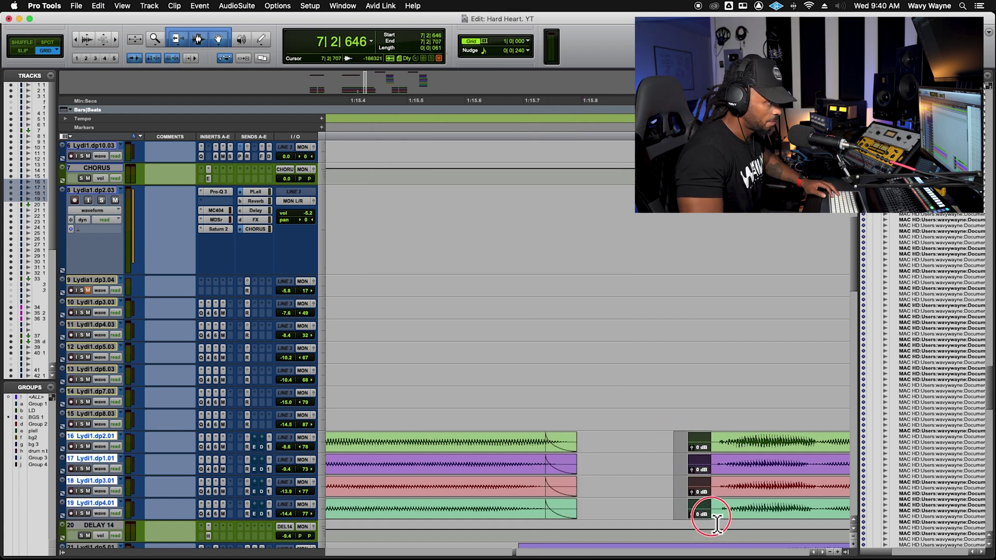
key(Delete)
drag(704, 450, 725, 519)
key(super+f)
key(Return)
key(e)
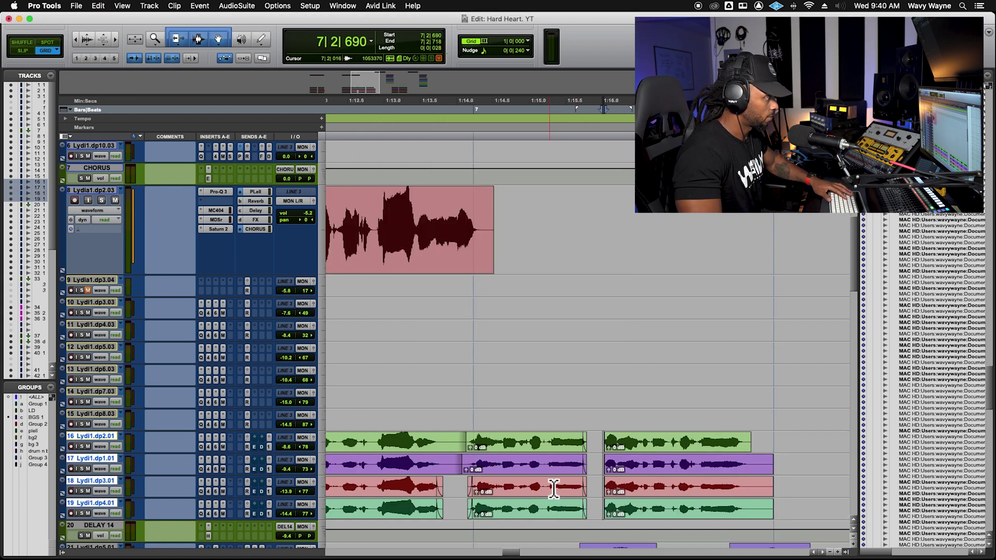
- Play the full mix from 7|1|000 to check the cleaned background vocals and the following phrases
click(526, 418)
key(space)
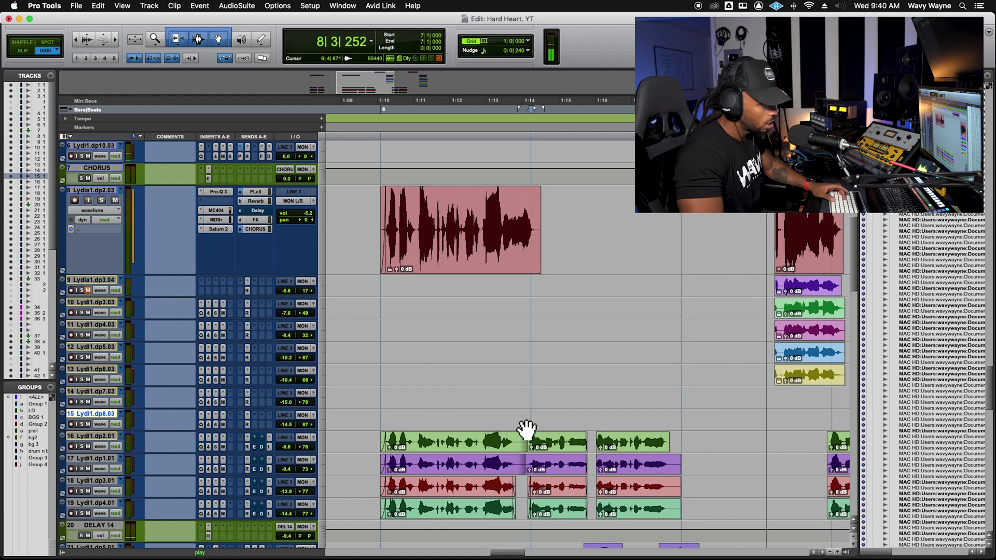
key(super+bracketleft)
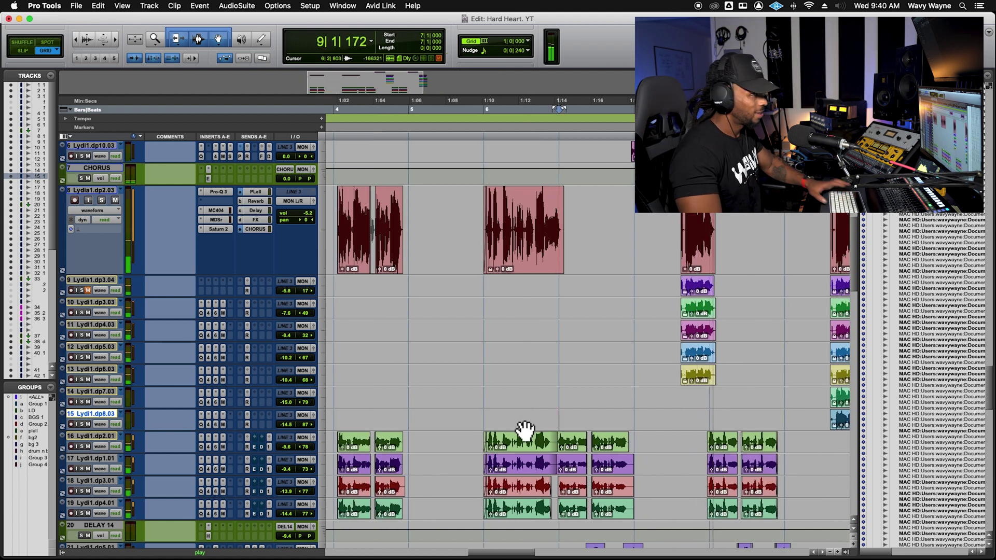